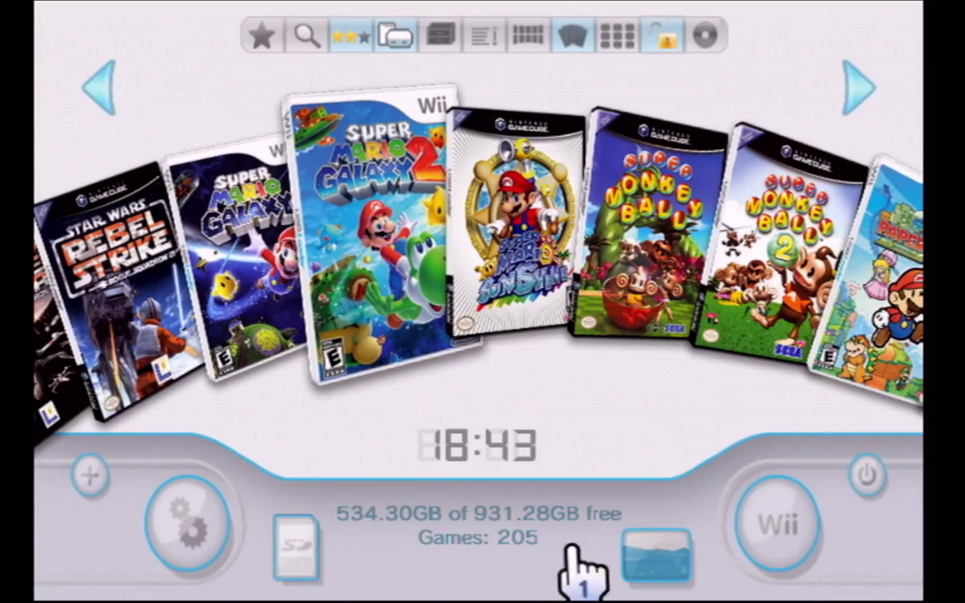
# Browse the game covers in the carousel, then bring up the Global Settings menu.
pyautogui.press('Left')
pyautogui.press('Left')
pyautogui.press('Left')
pyautogui.press('Left')
pyautogui.press('Left')
pyautogui.press('Left')
pyautogui.press('Left')
pyautogui.press('Left')
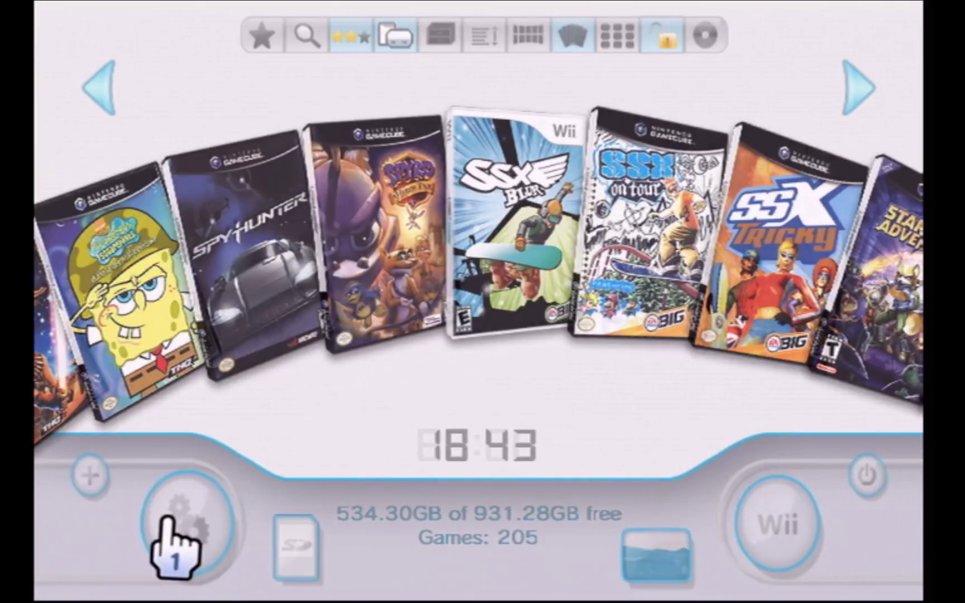
pyautogui.click(166, 522)
# Confirm a new password in Parental Control on settings page 2, then back out to the carousel.
pyautogui.click(846, 271)
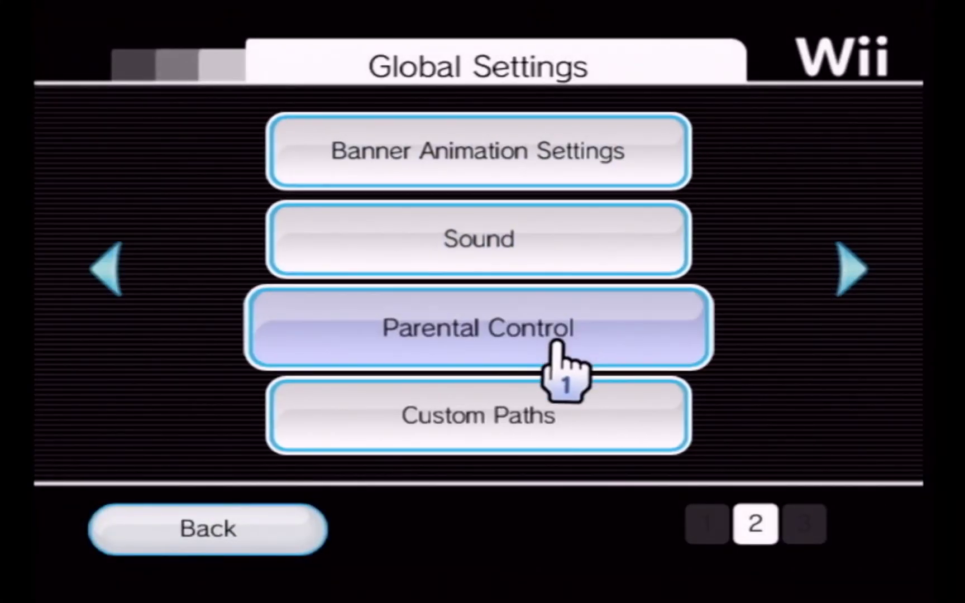
pyautogui.click(557, 335)
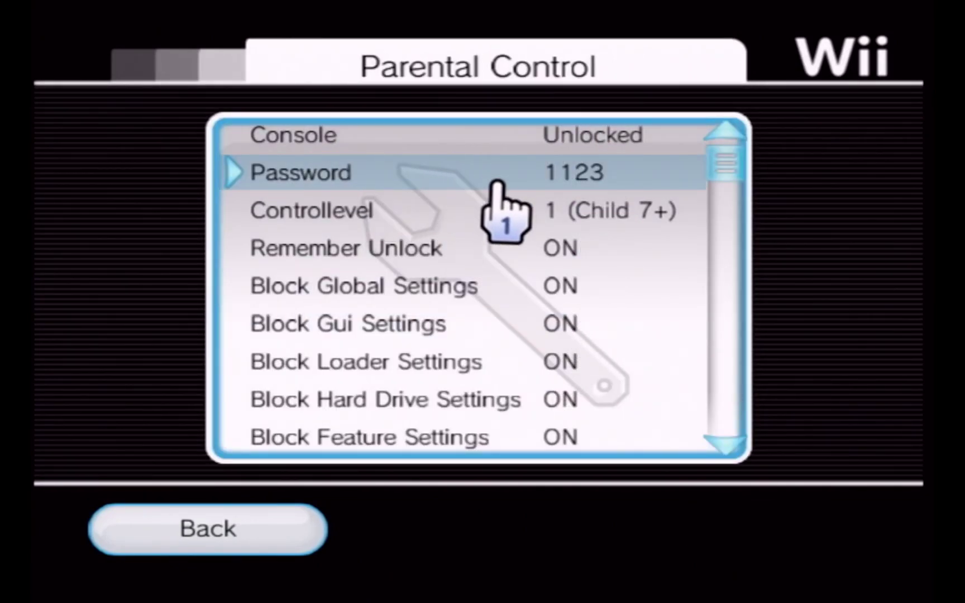
pyautogui.click(470, 178)
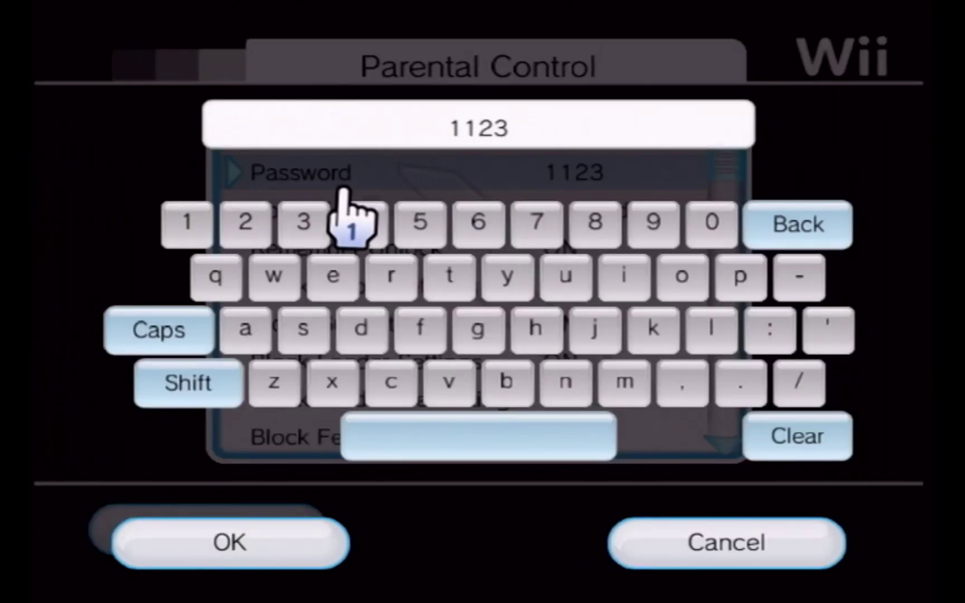
pyautogui.click(286, 516)
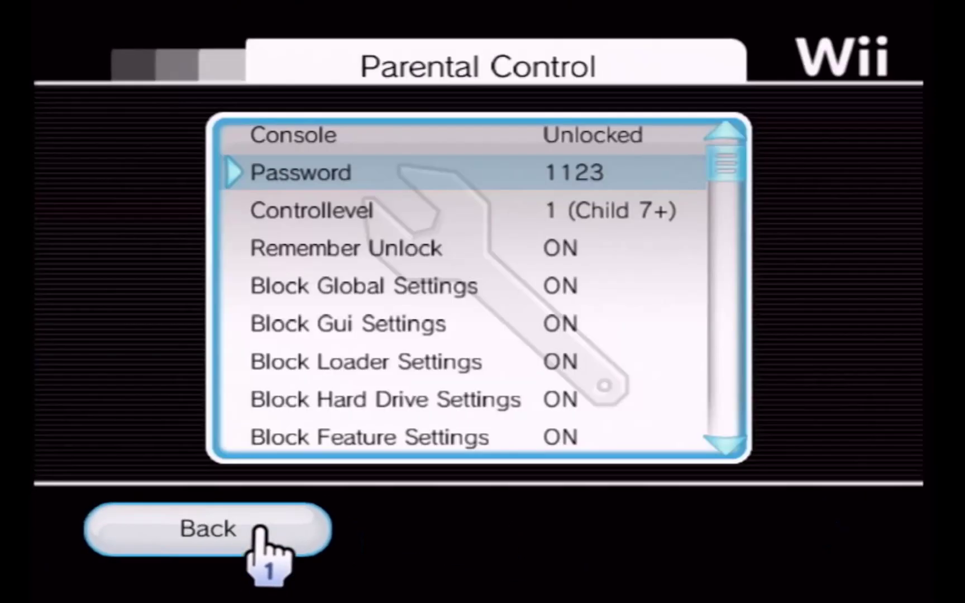
pyautogui.click(441, 391)
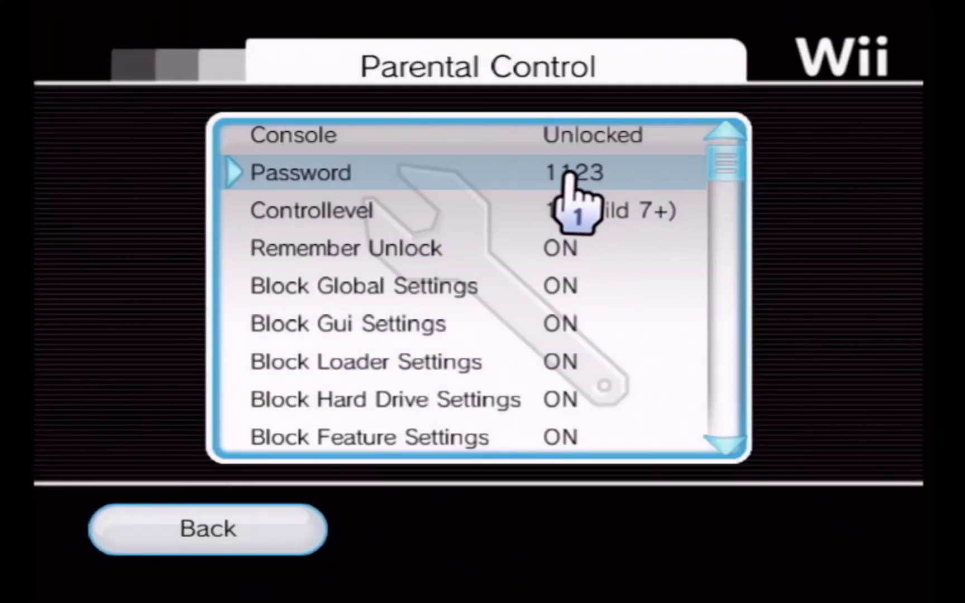
pyautogui.click(252, 528)
pyautogui.click(258, 528)
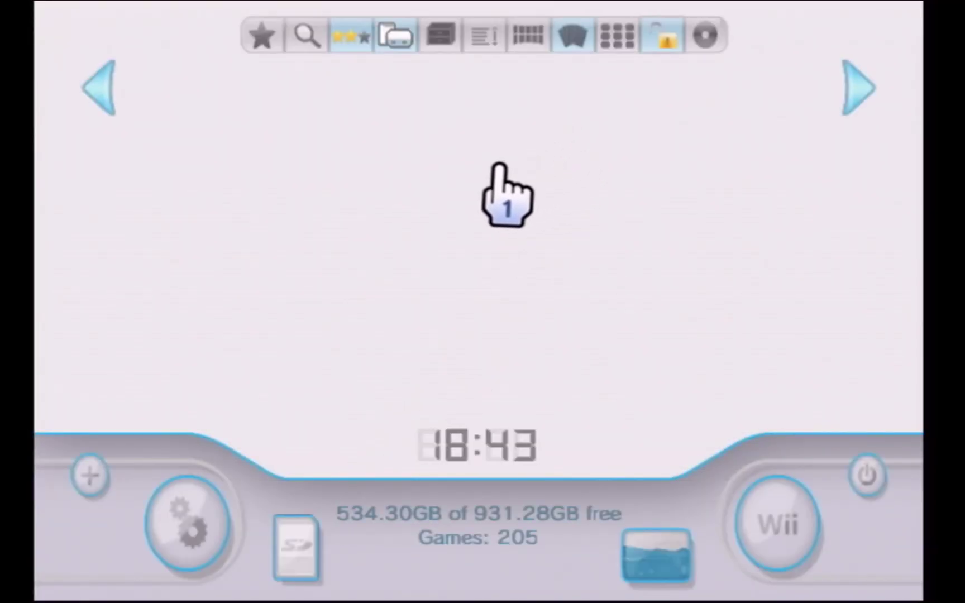
# Lock the loader via the padlock, then unlock it by entering the parental-control password.
pyautogui.click(654, 44)
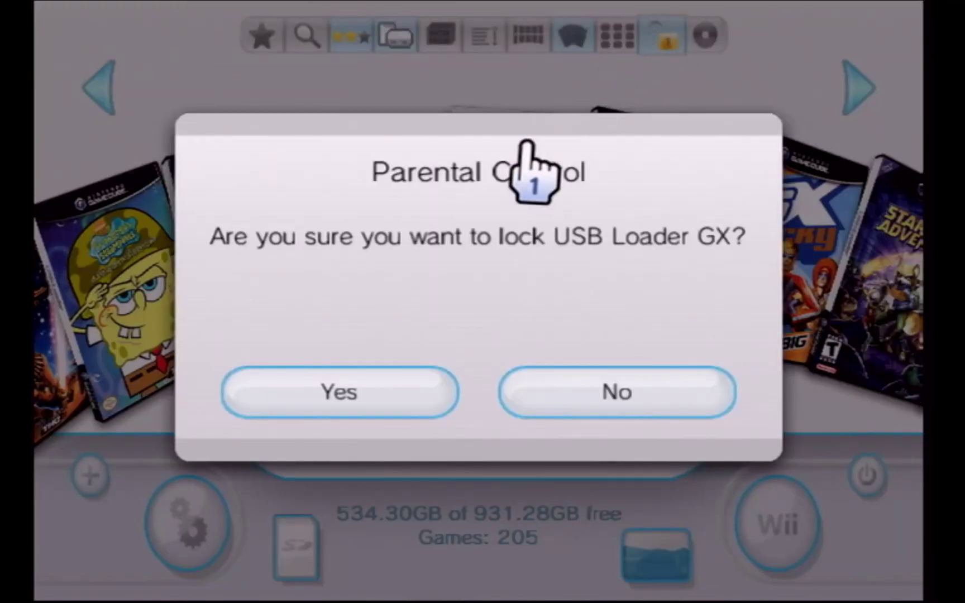
pyautogui.click(395, 385)
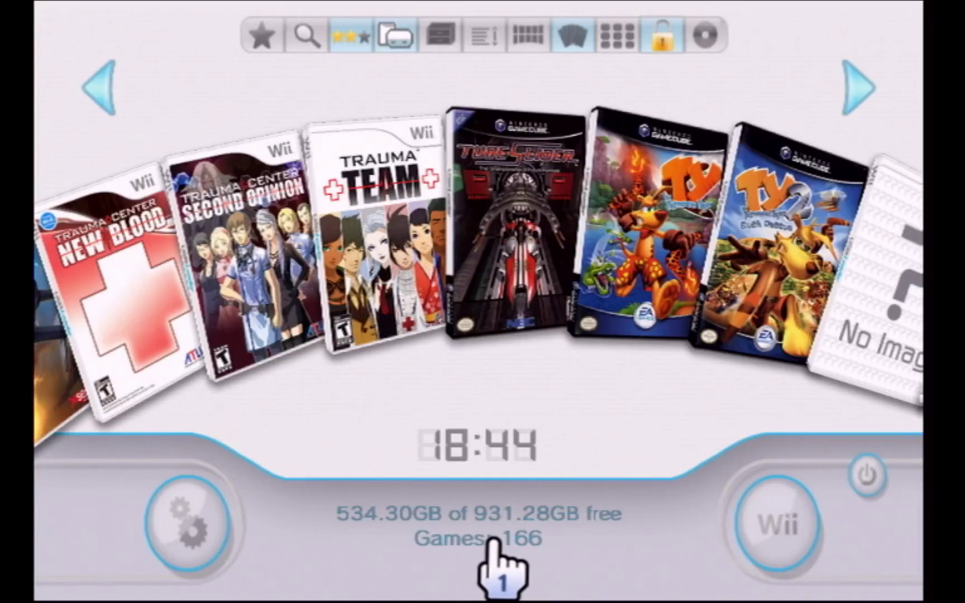
pyautogui.click(660, 40)
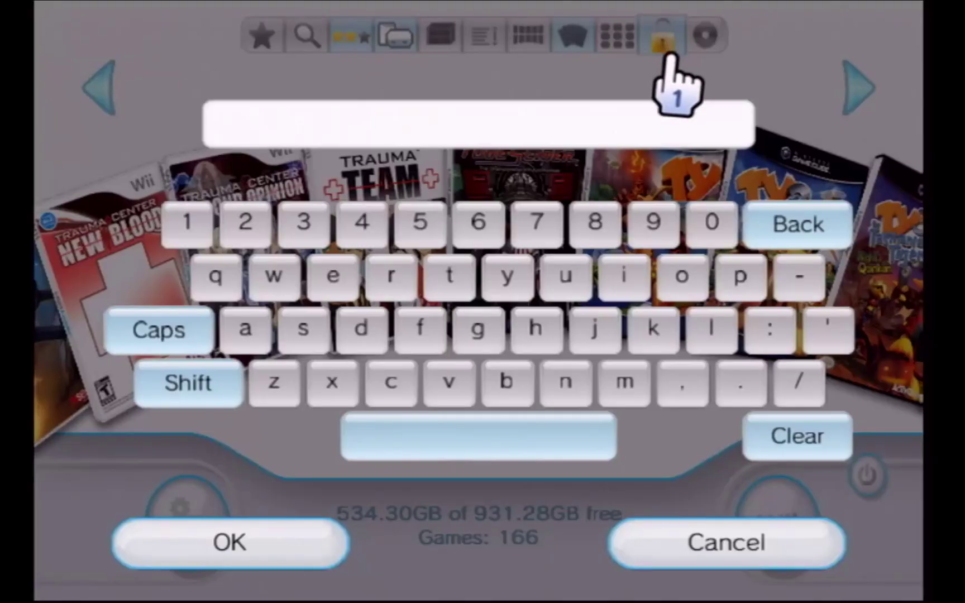
pyautogui.click(190, 223)
pyautogui.click(245, 223)
pyautogui.click(303, 223)
pyautogui.click(281, 536)
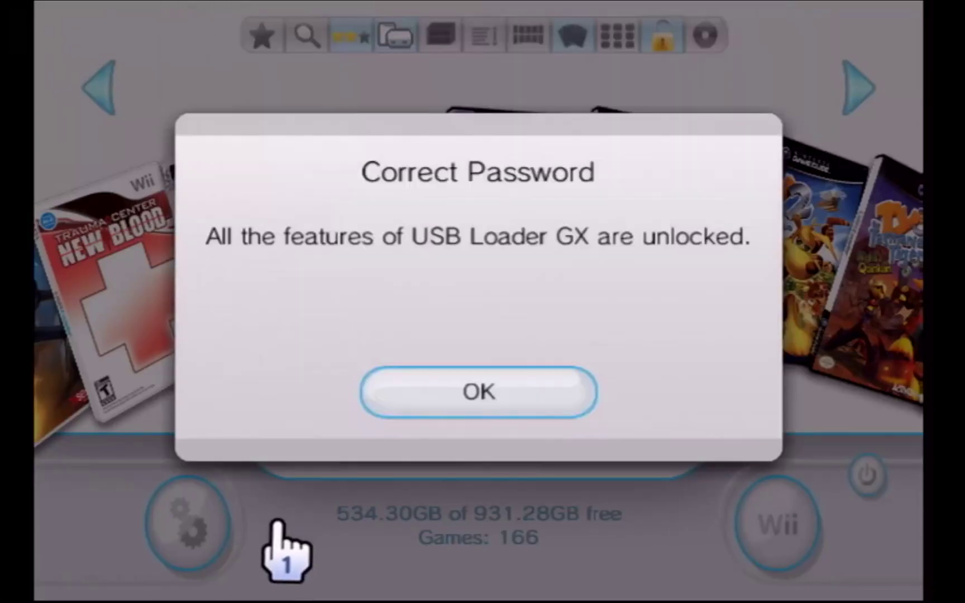
pyautogui.click(423, 391)
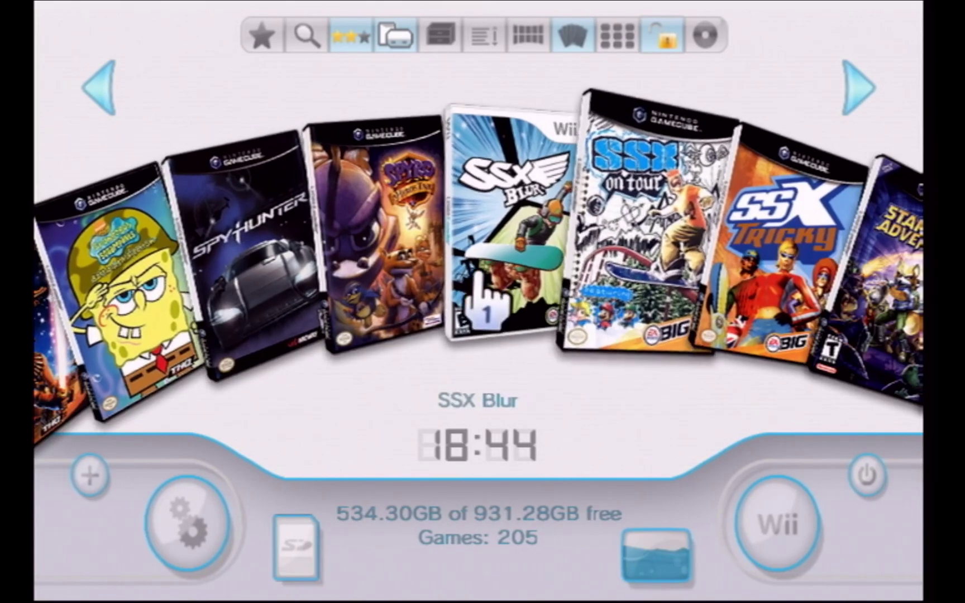
# Open Parental Control on settings page 2 and cycle Controllevel to 0 (Everyone).
pyautogui.click(204, 496)
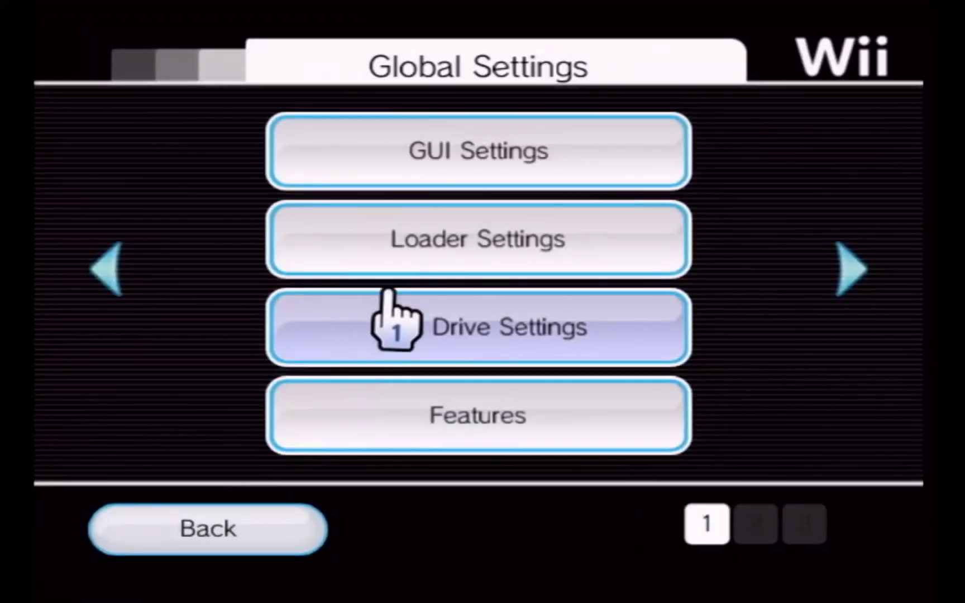
pyautogui.click(844, 268)
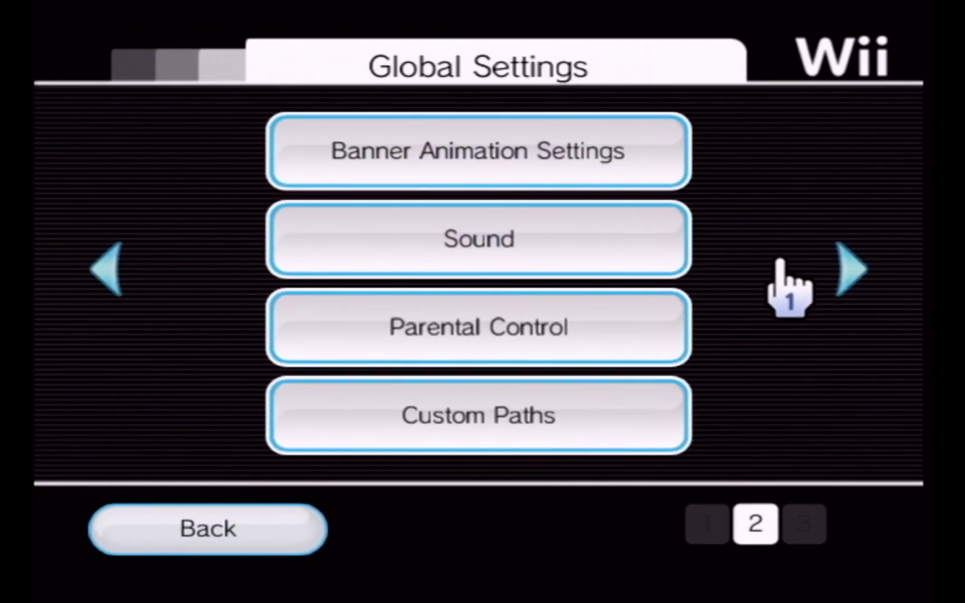
pyautogui.click(614, 327)
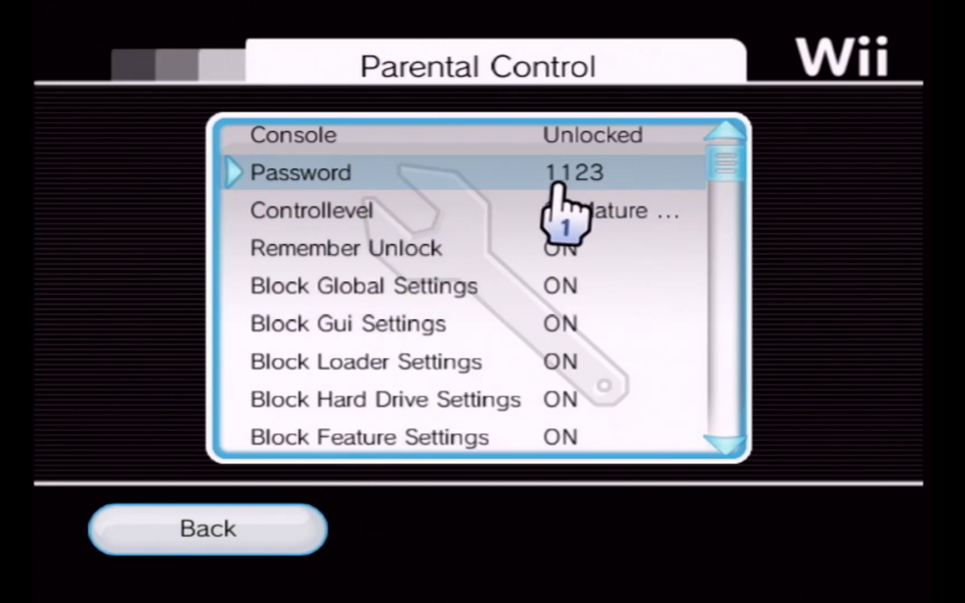
pyautogui.click(490, 201)
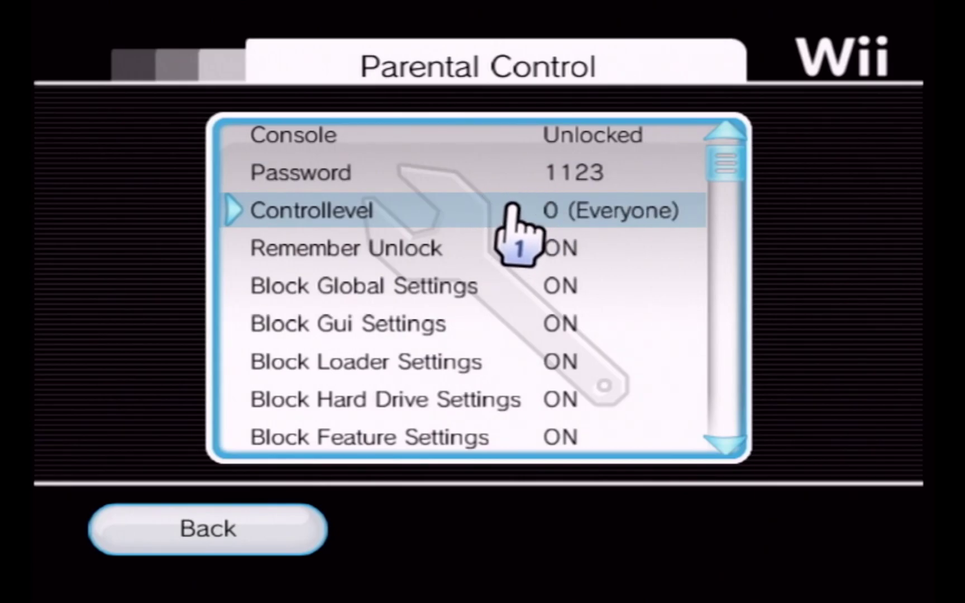
# Lock the console and return to the carousel, now showing 158 games.
pyautogui.click(557, 144)
pyautogui.click(388, 386)
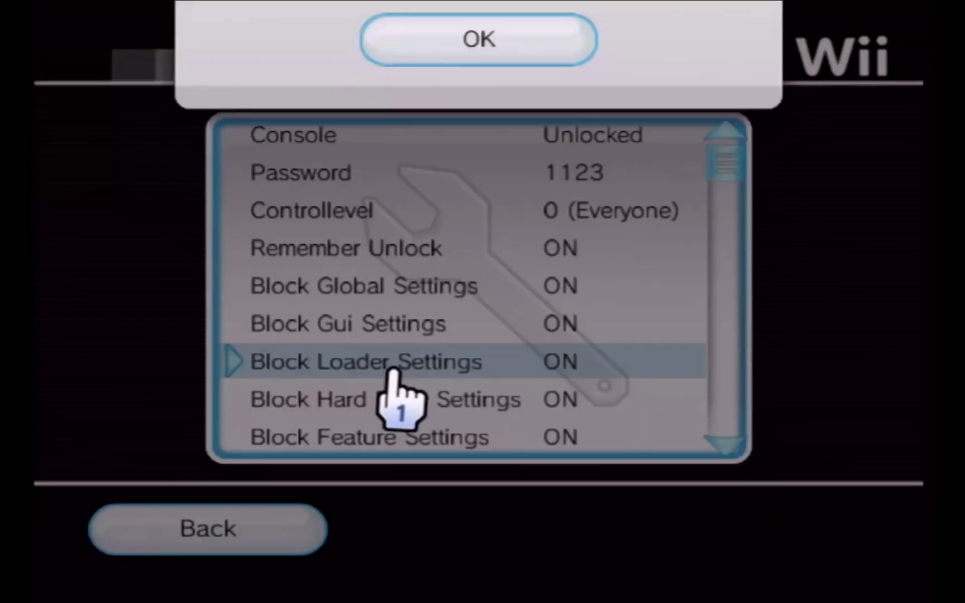
pyautogui.click(408, 385)
pyautogui.click(246, 536)
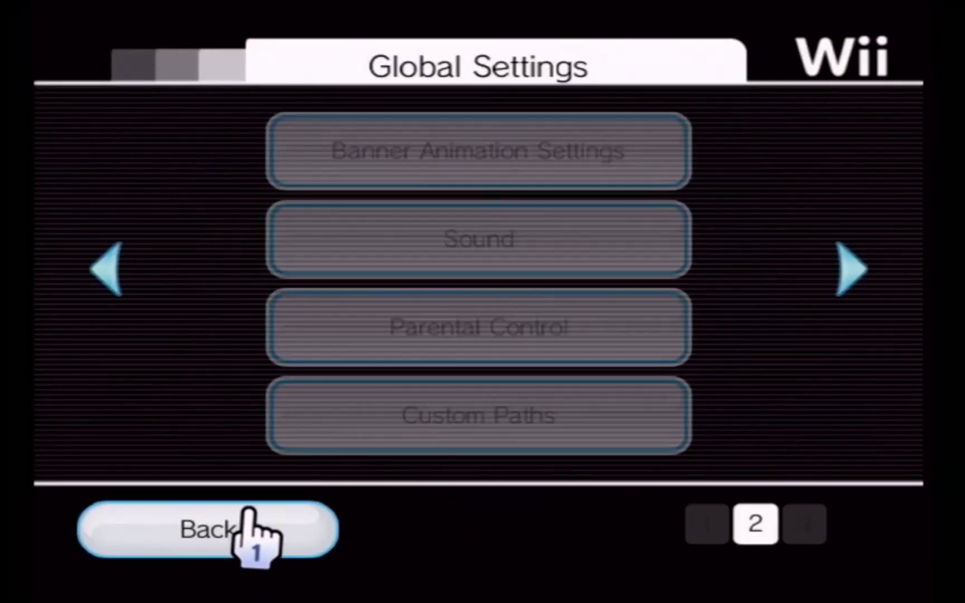
pyautogui.click(262, 522)
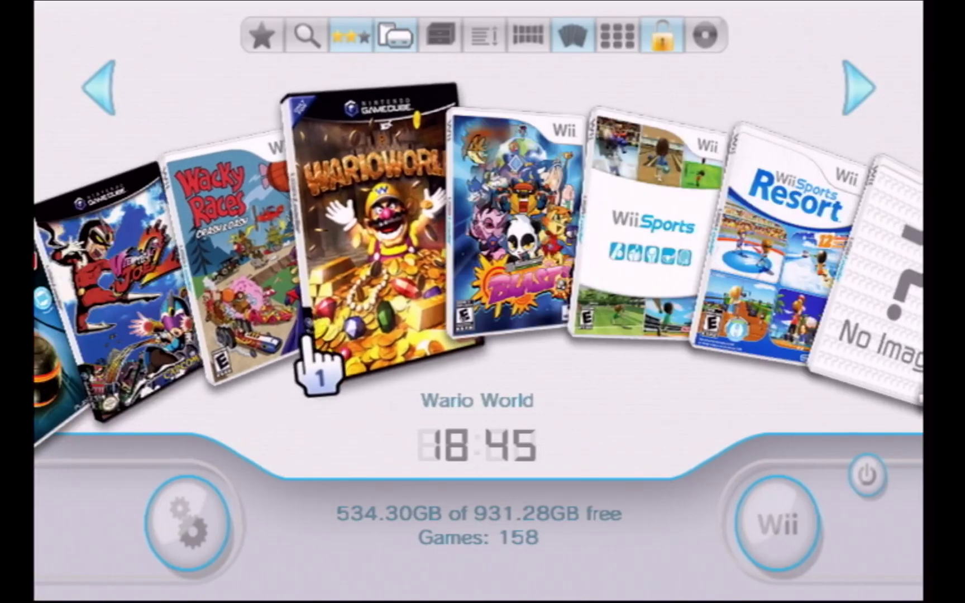
pyautogui.press('Left')
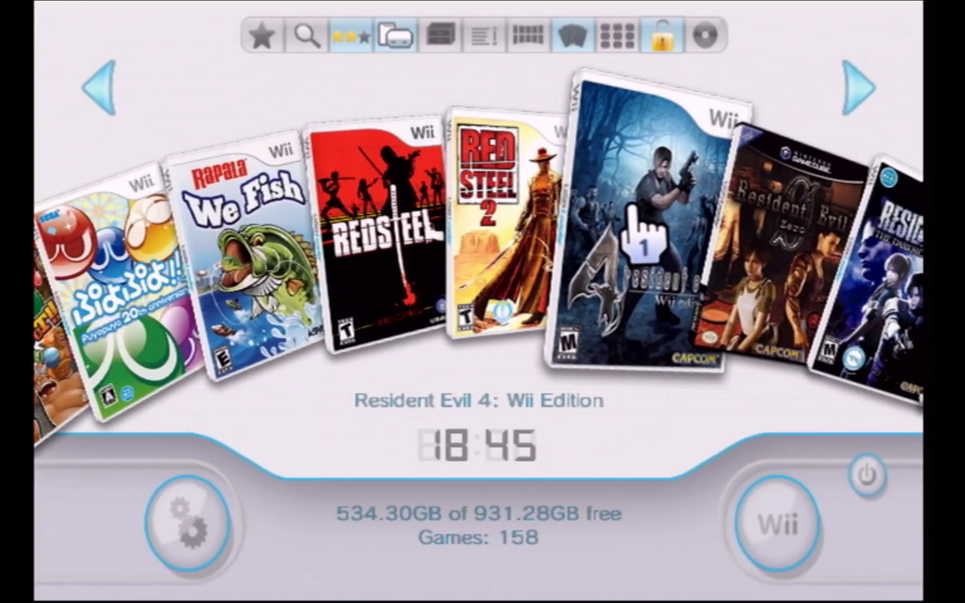
pyautogui.moveTo(620, 210); pyautogui.dragTo(387, 279)
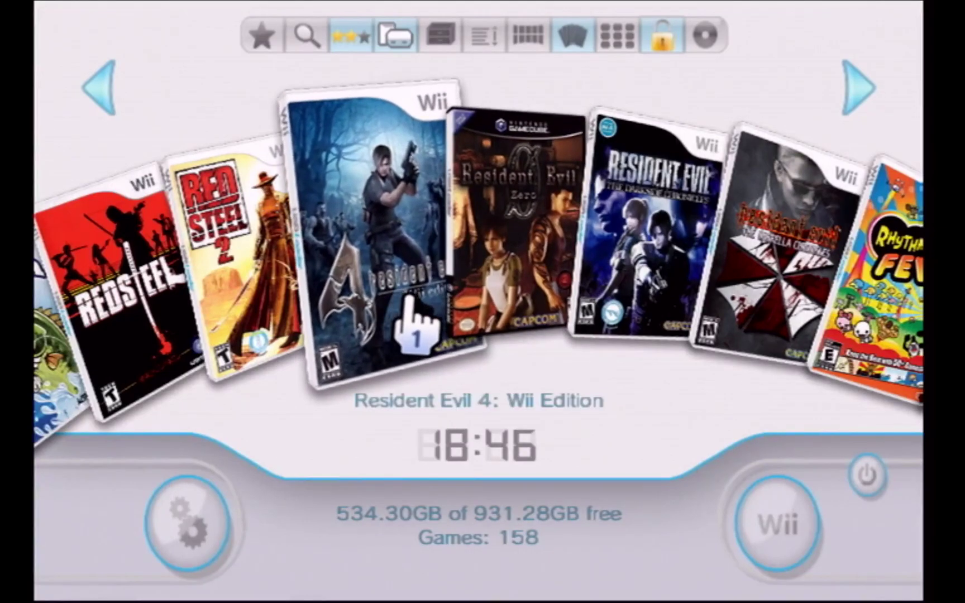
# Unlock the loader with the parental-control password to restore all 205 games.
pyautogui.click(664, 37)
pyautogui.click(189, 221)
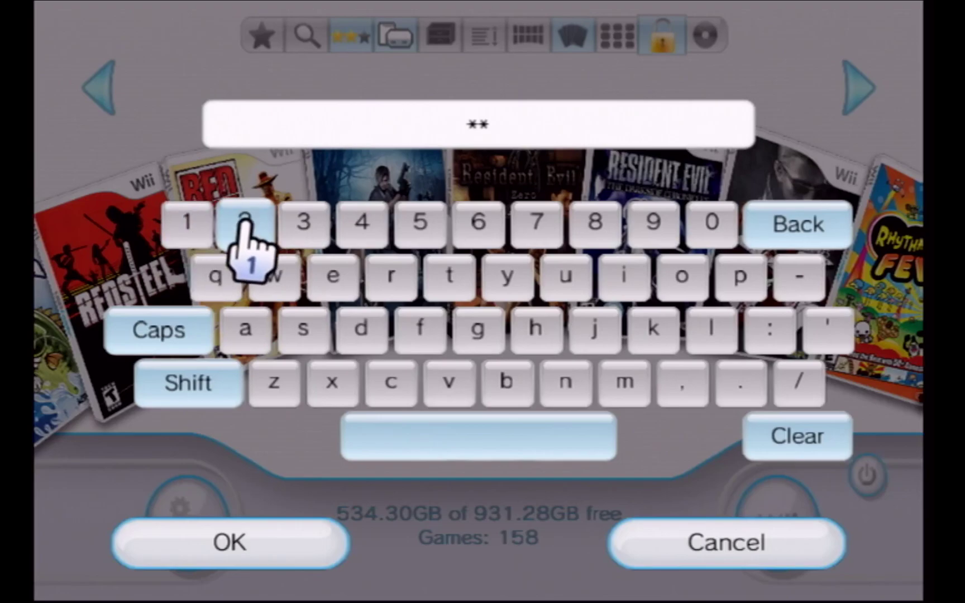
pyautogui.click(275, 571)
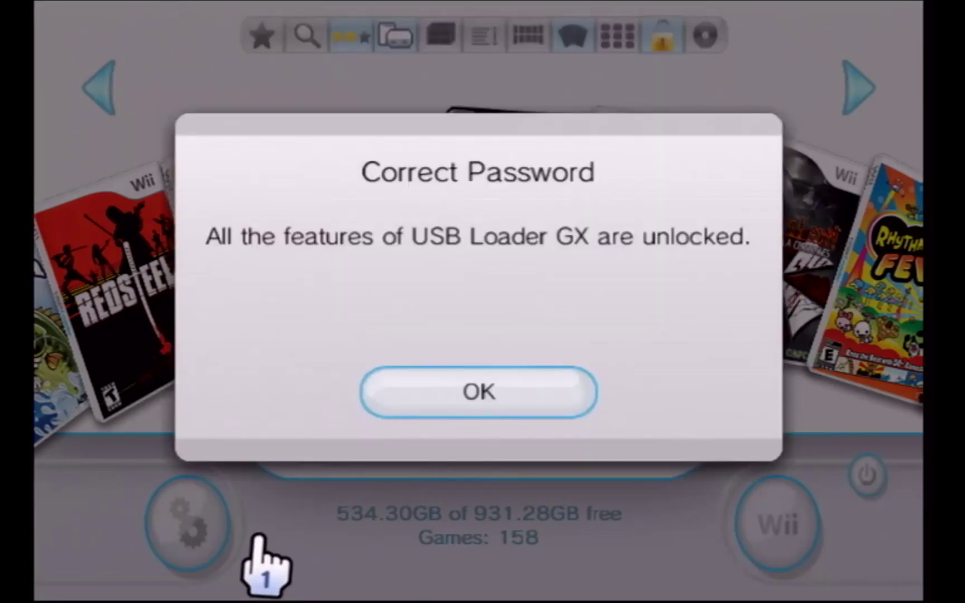
pyautogui.click(444, 375)
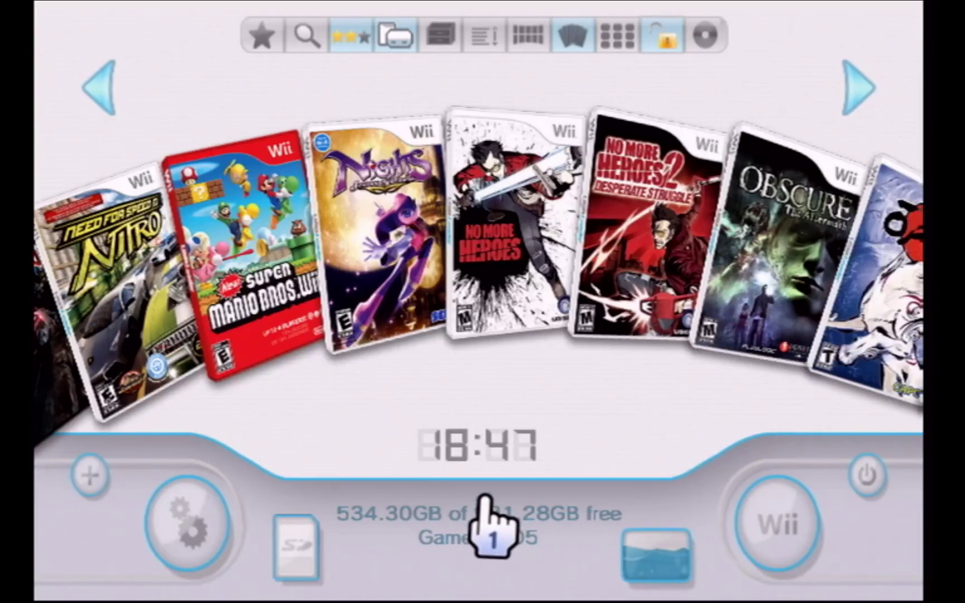
# Spin the carousel to the Resident Evil covers and open the Resident Evil game page.
pyautogui.press('Right')
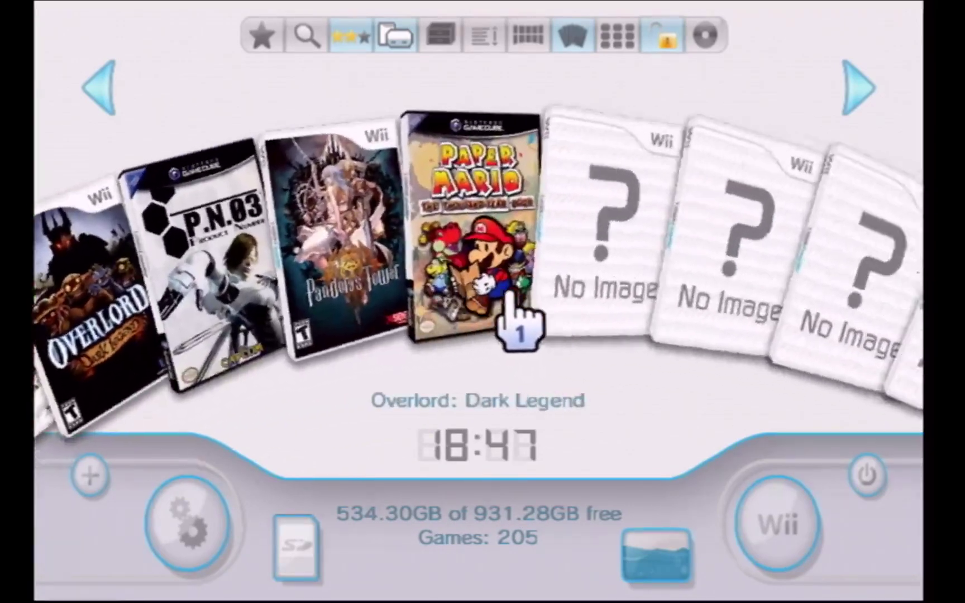
pyautogui.press('Right')
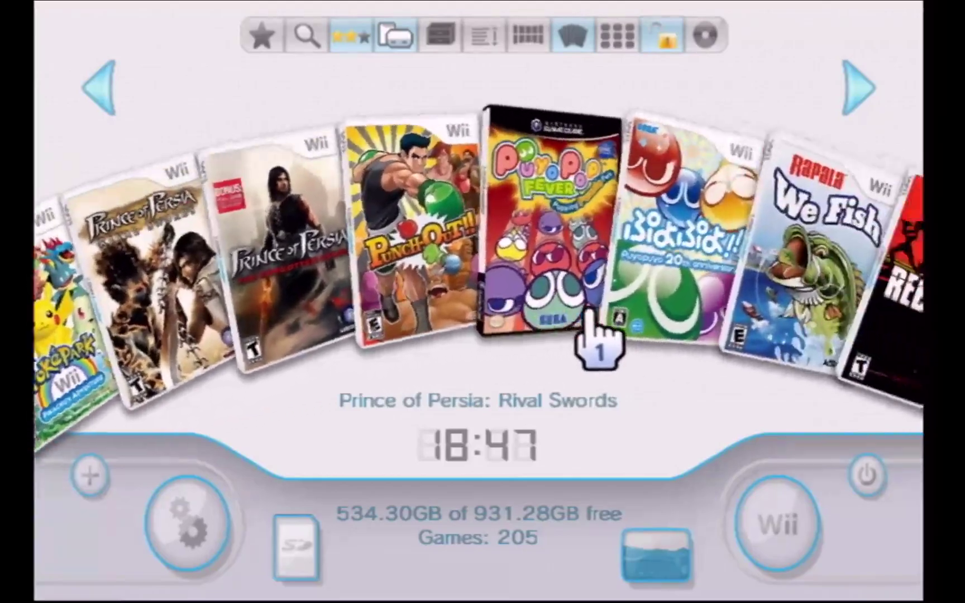
pyautogui.press('Right')
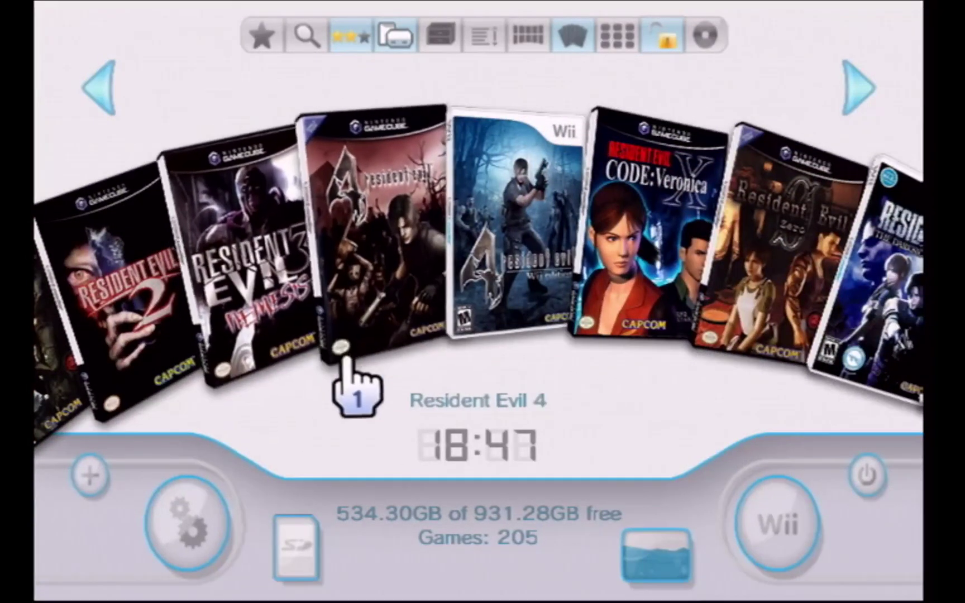
pyautogui.press('Left')
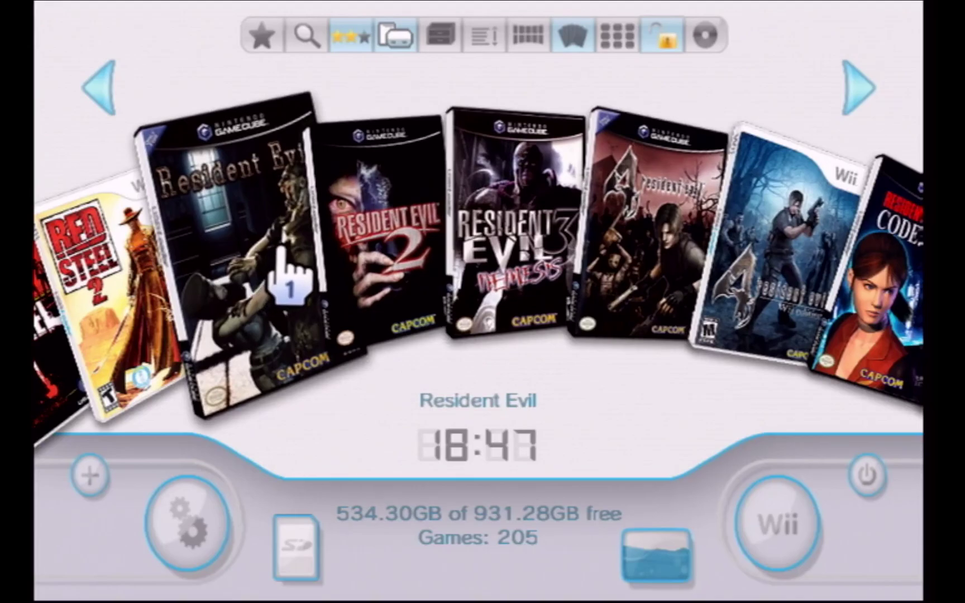
pyautogui.click(248, 254)
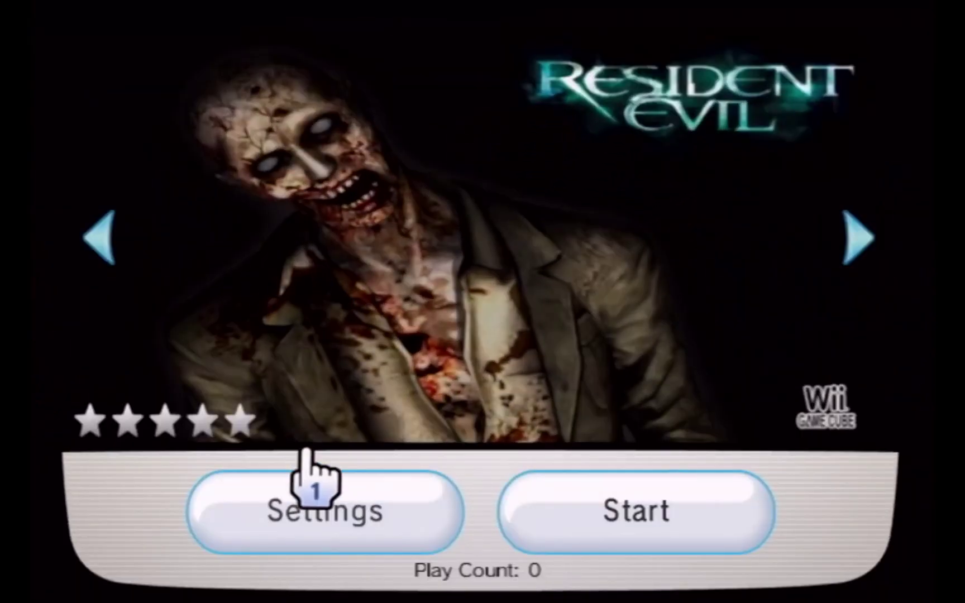
# Set Resident Evil's Game Load Parental Control to 3 (Mature 16+) and save.
pyautogui.click(319, 472)
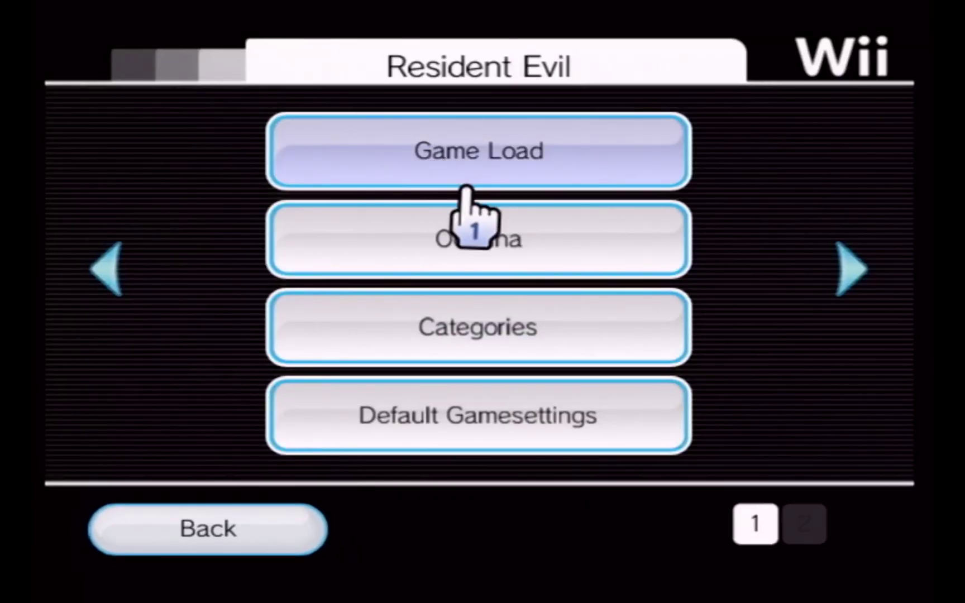
pyautogui.click(564, 152)
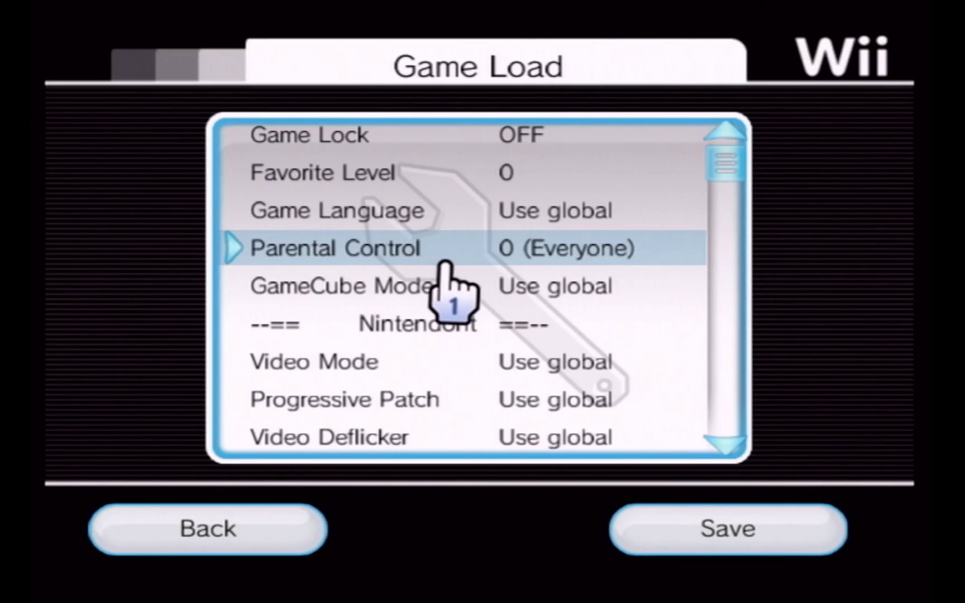
pyautogui.click(617, 254)
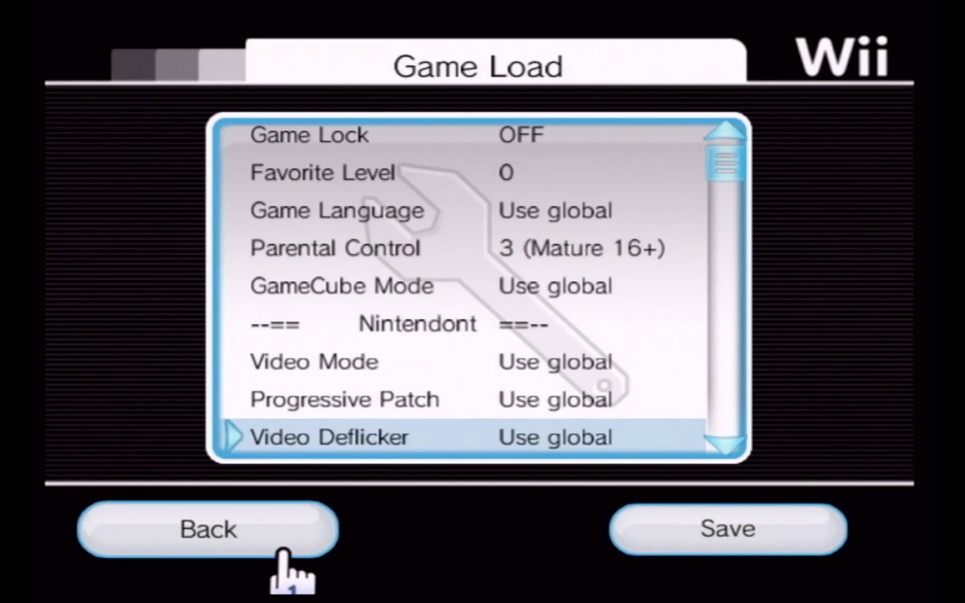
pyautogui.click(695, 511)
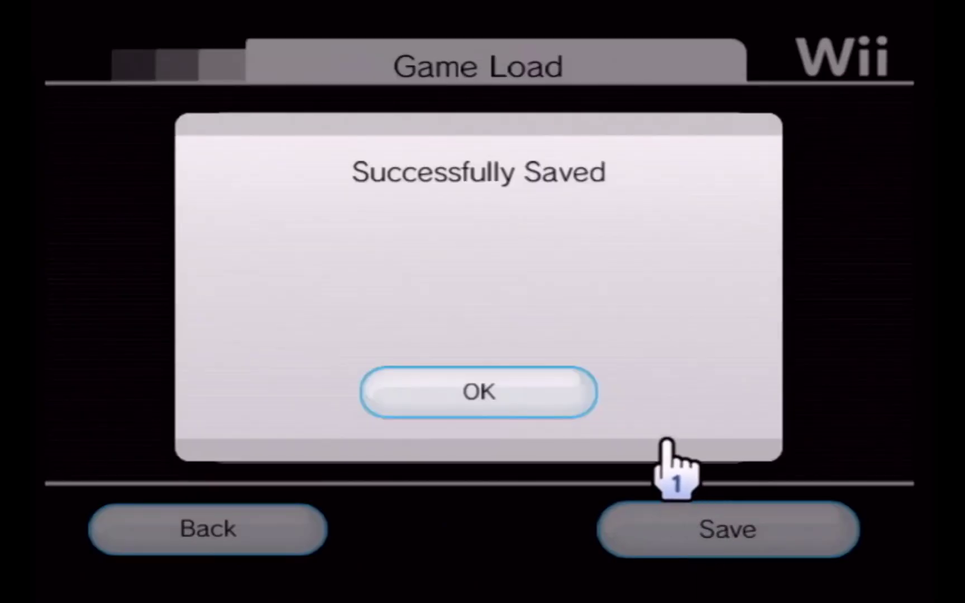
pyautogui.click(537, 389)
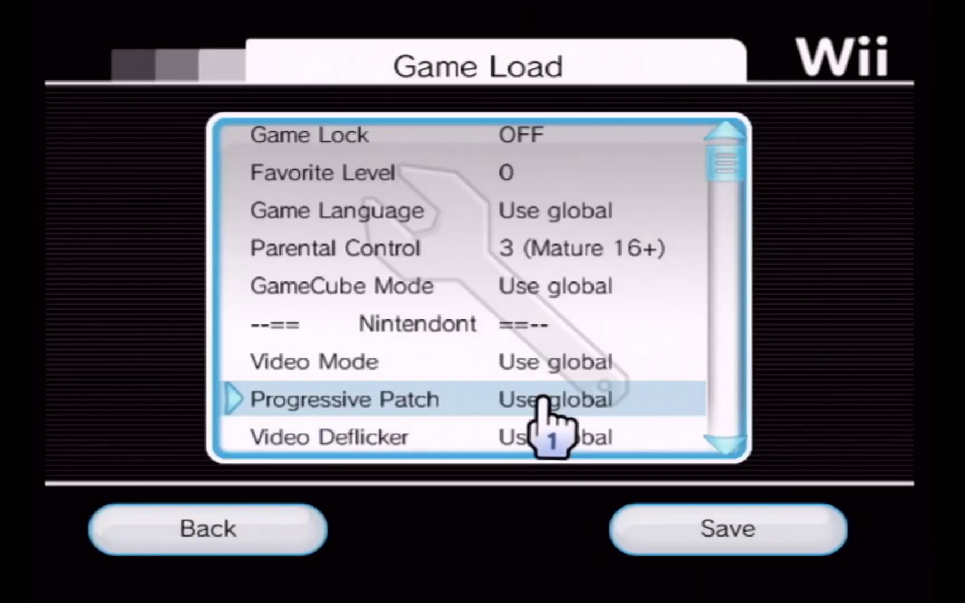
# Back out of the game settings and close the game window to the carousel.
pyautogui.click(273, 540)
pyautogui.click(305, 544)
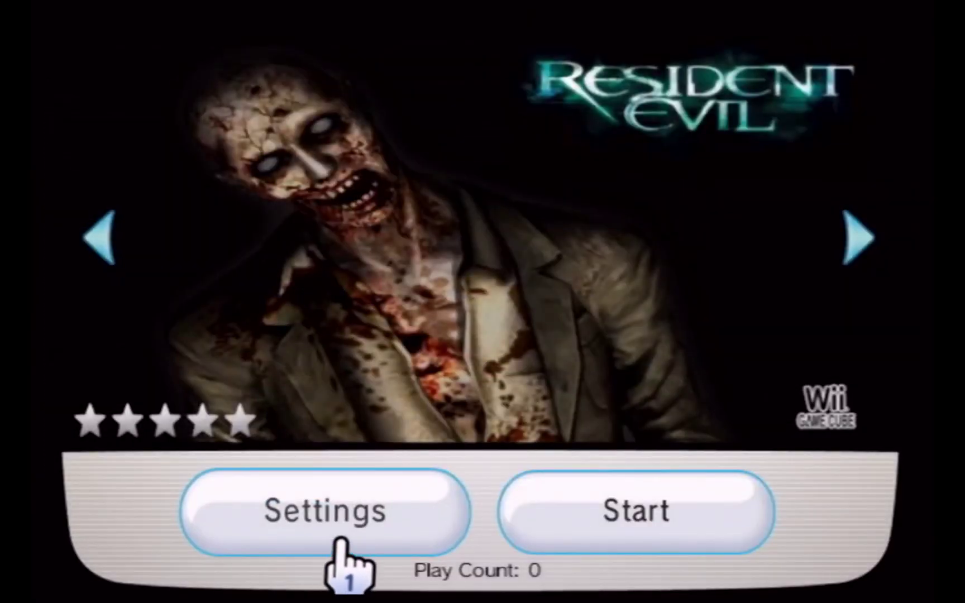
pyautogui.press('Escape')
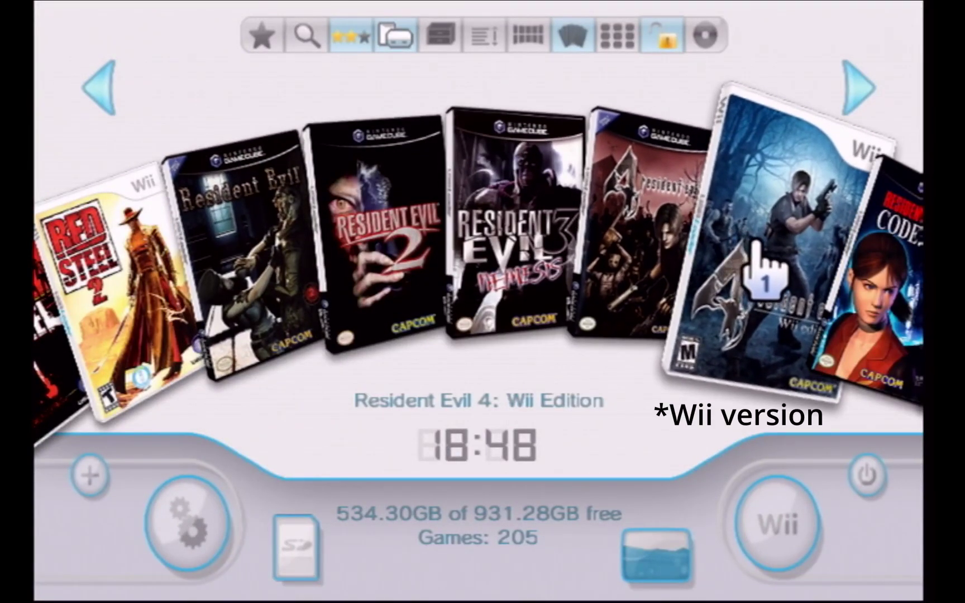
# Open Resident Evil 4: Wii Edition's Game Load settings and scroll down to Parental Control.
pyautogui.click(767, 220)
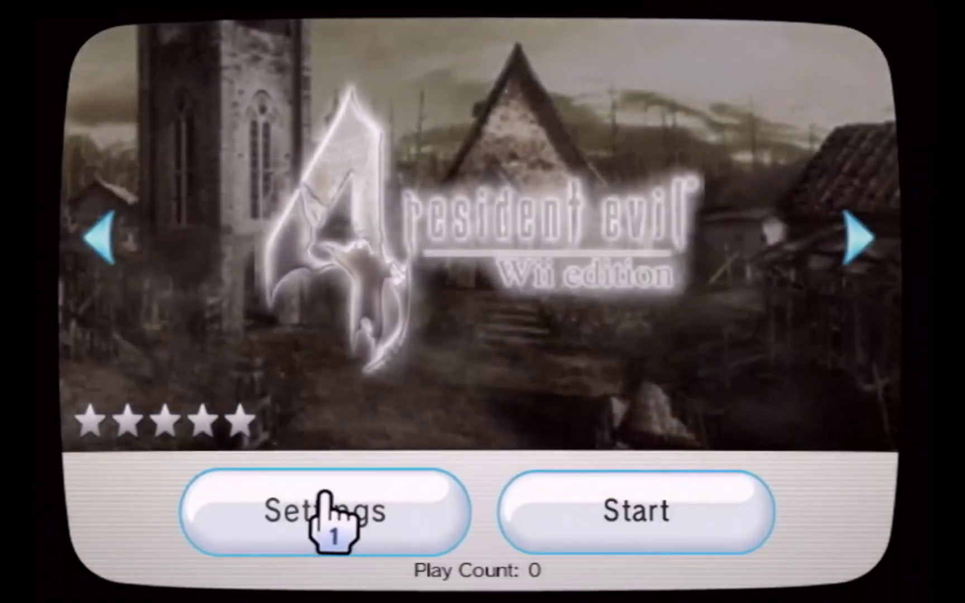
pyautogui.click(329, 502)
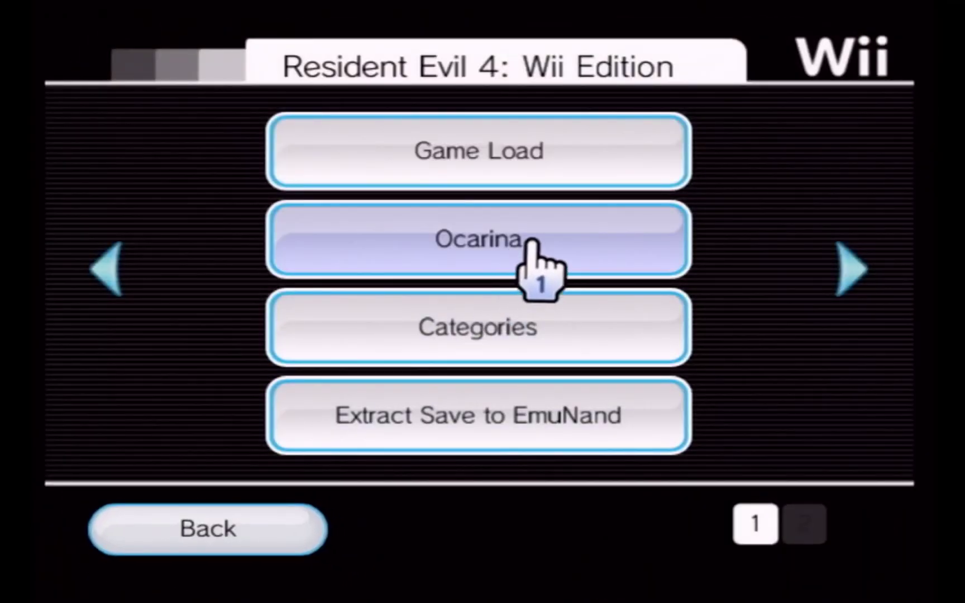
pyautogui.click(538, 153)
pyautogui.click(738, 436)
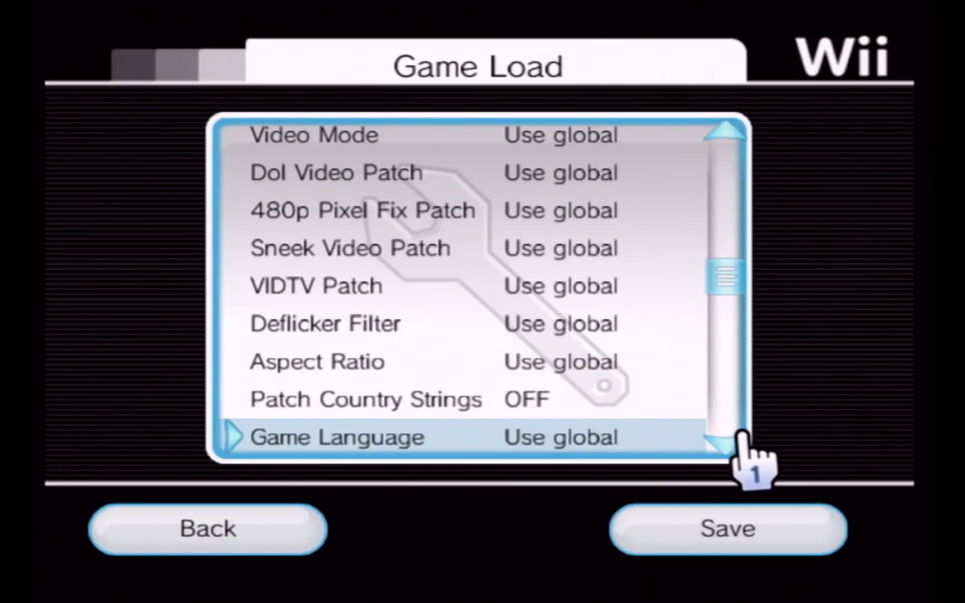
pyautogui.click(736, 440)
pyautogui.click(734, 433)
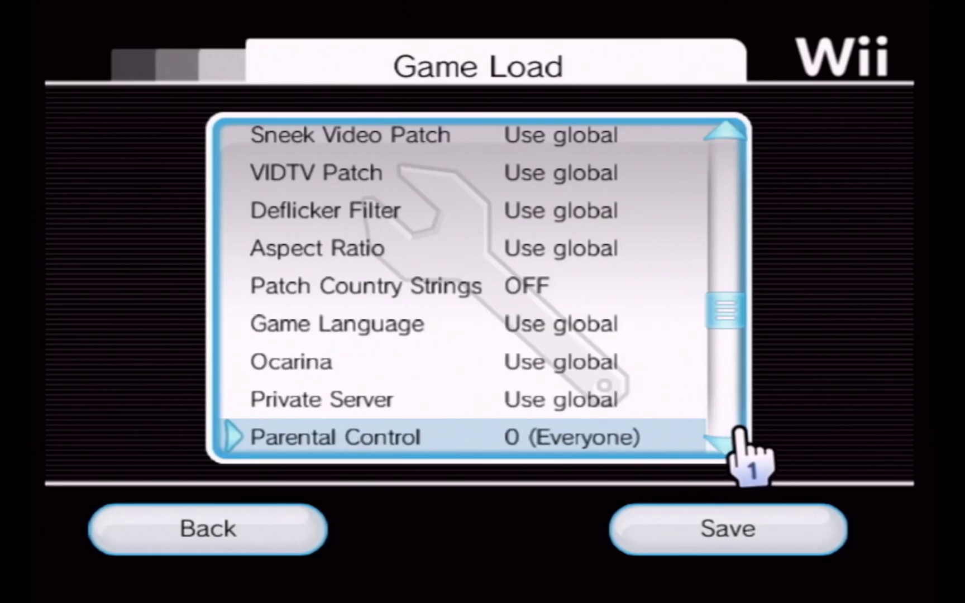
pyautogui.click(737, 432)
pyautogui.click(732, 434)
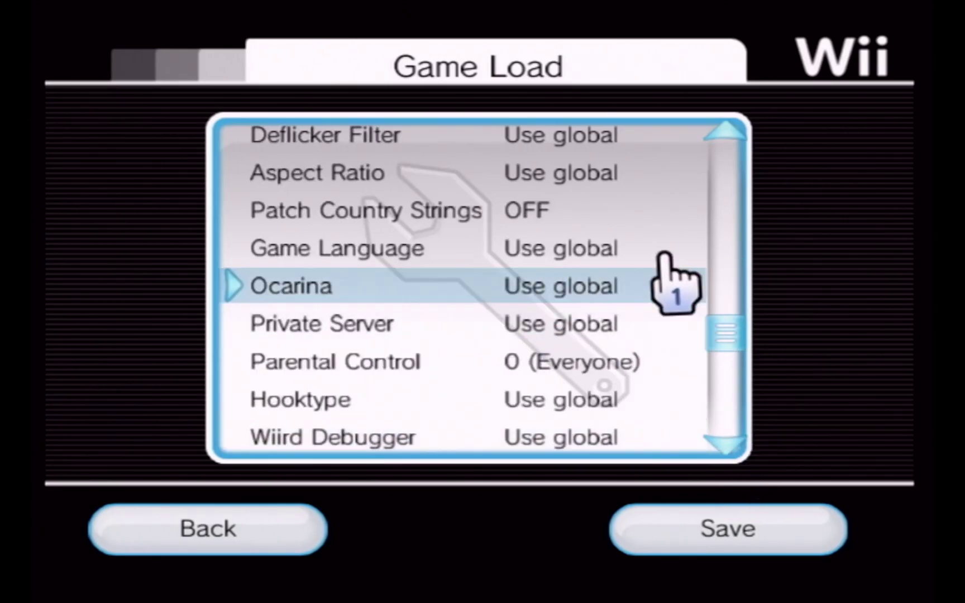
pyautogui.click(737, 434)
pyautogui.click(737, 434)
# Raise its Parental Control rating to 3 (Mature 16+) and save the load settings.
pyautogui.click(505, 285)
pyautogui.click(528, 288)
pyautogui.click(510, 288)
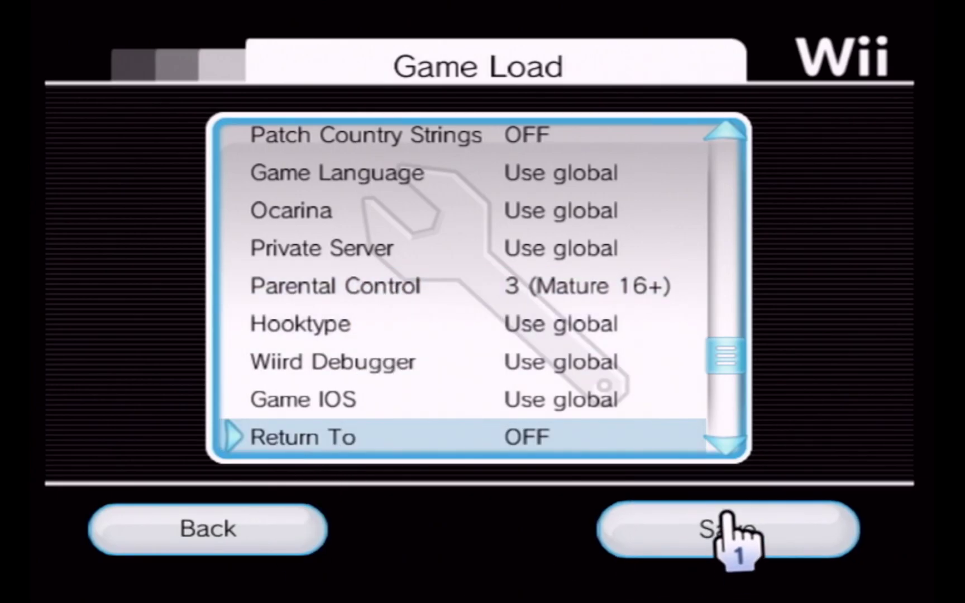
pyautogui.click(716, 519)
pyautogui.click(464, 375)
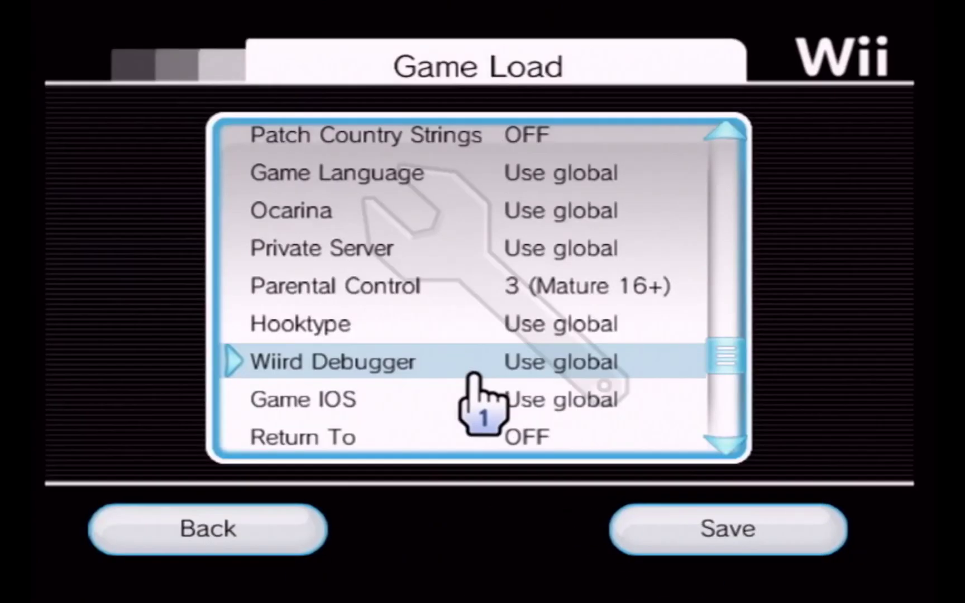
# Back out of the game settings and close the game window to the carousel.
pyautogui.click(239, 548)
pyautogui.click(258, 525)
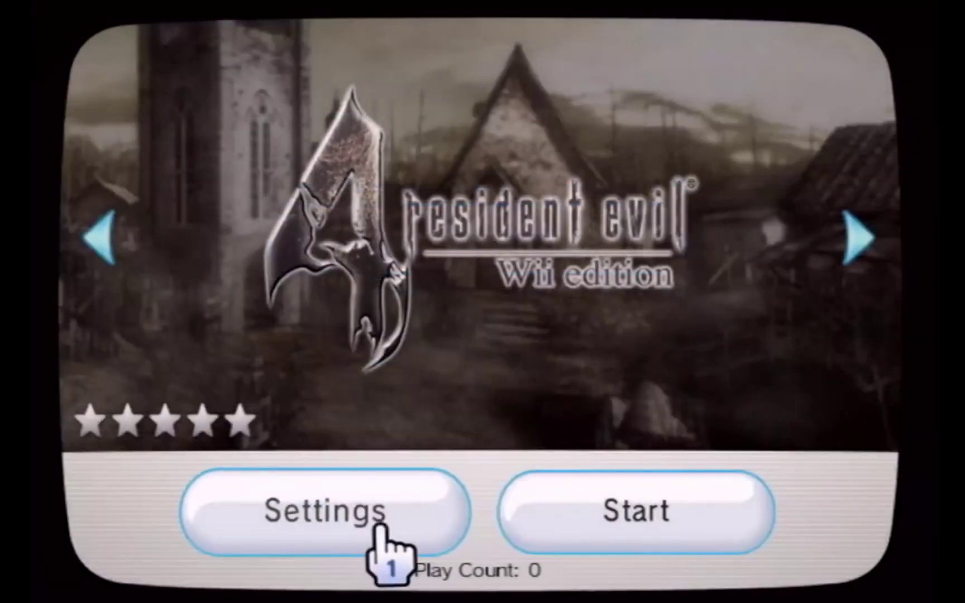
pyautogui.press('Escape')
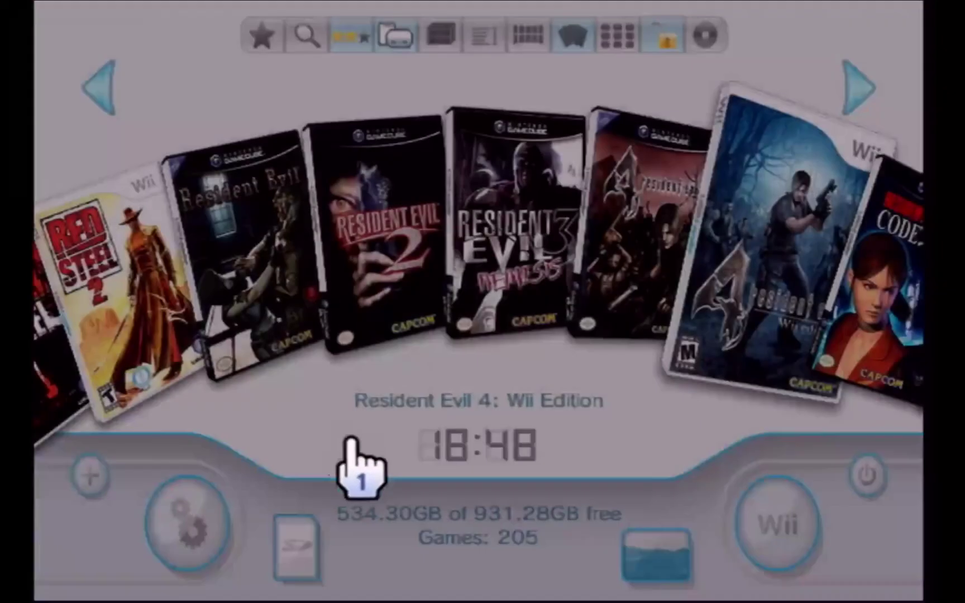
# Open Parental Control from the second page of Global Settings.
pyautogui.click(168, 528)
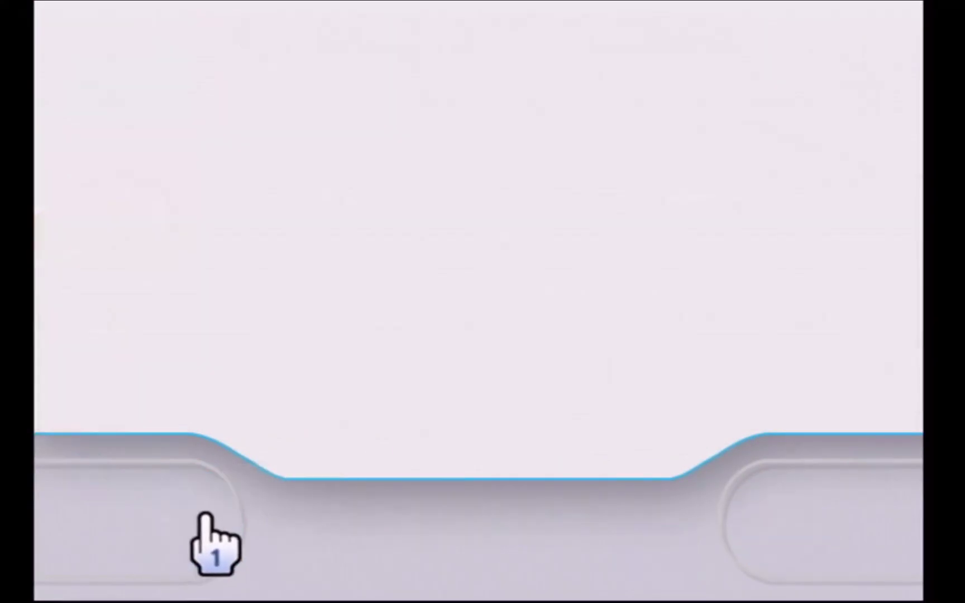
pyautogui.click(836, 267)
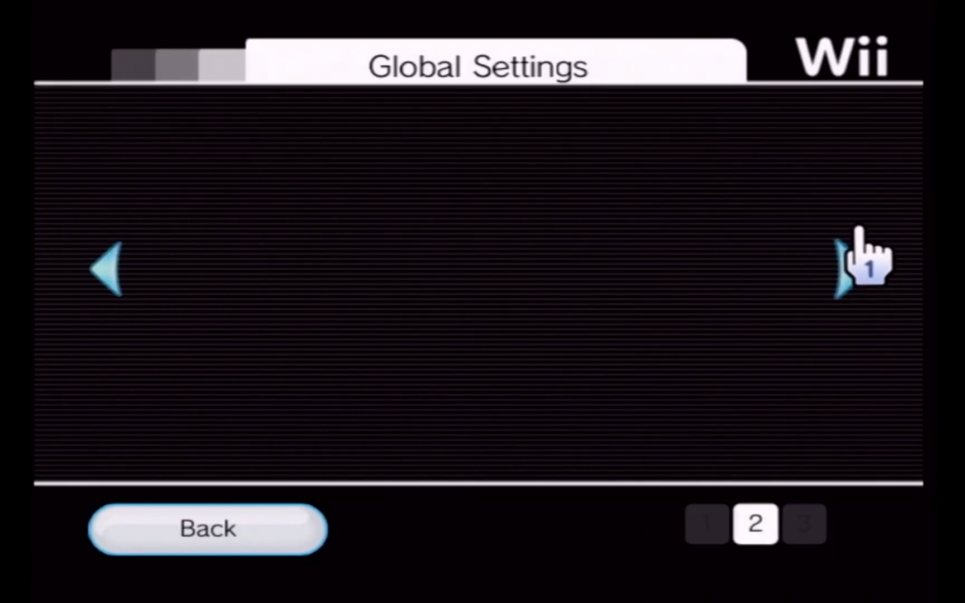
pyautogui.click(444, 336)
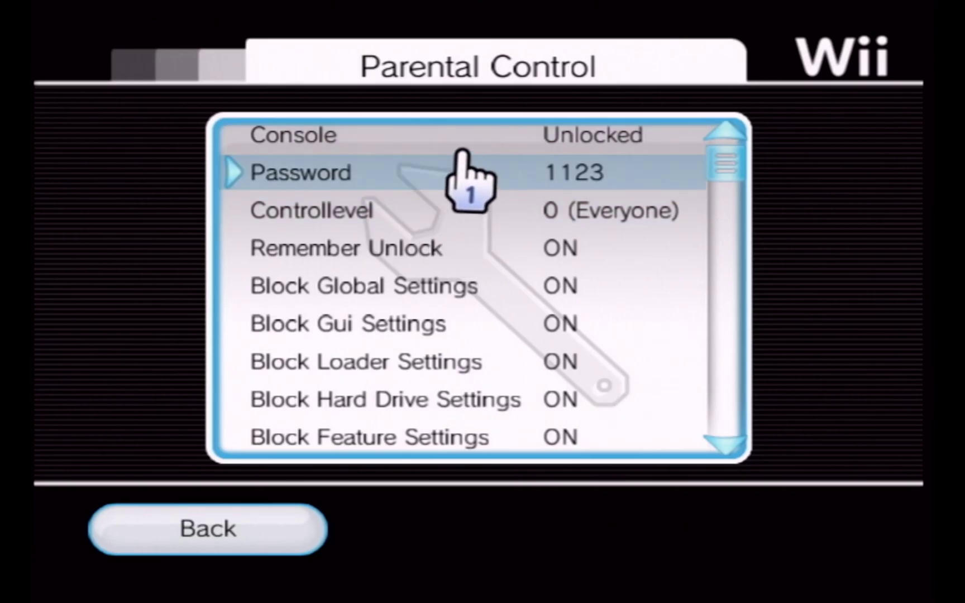
# Lock the console at control level 0 (Everyone) and leave the parental control settings.
pyautogui.click(480, 140)
pyautogui.click(390, 382)
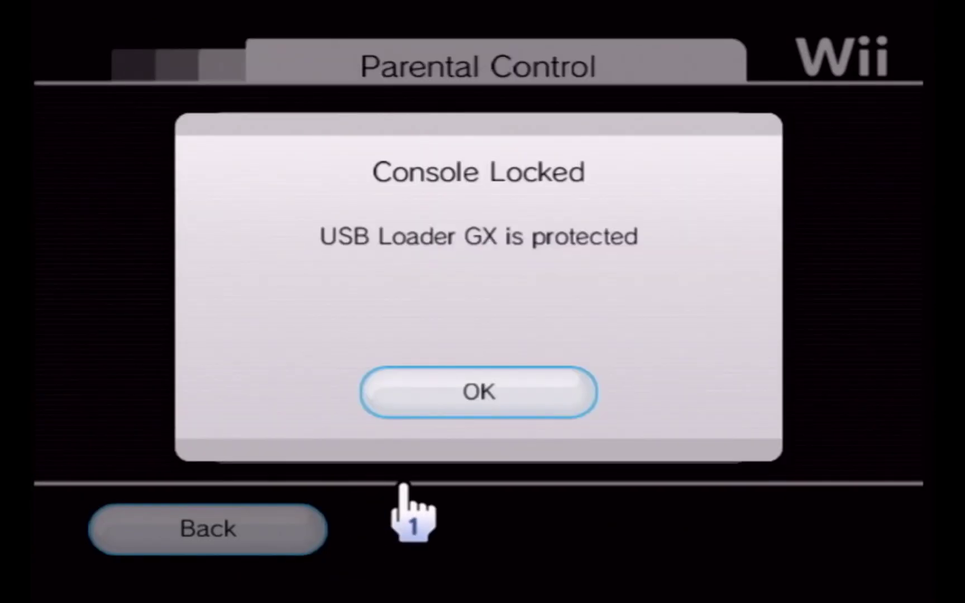
pyautogui.click(416, 405)
pyautogui.click(263, 525)
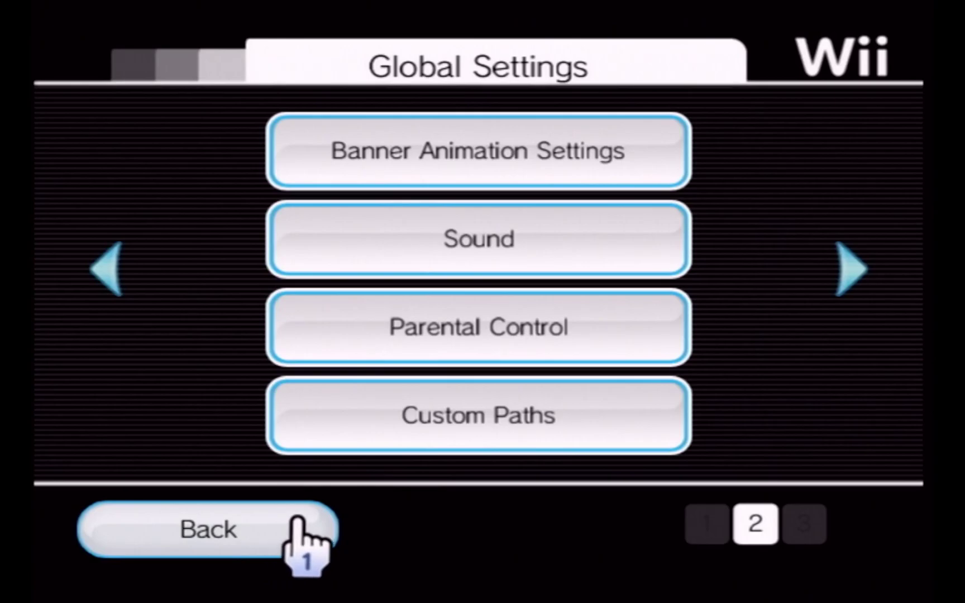
pyautogui.click(297, 525)
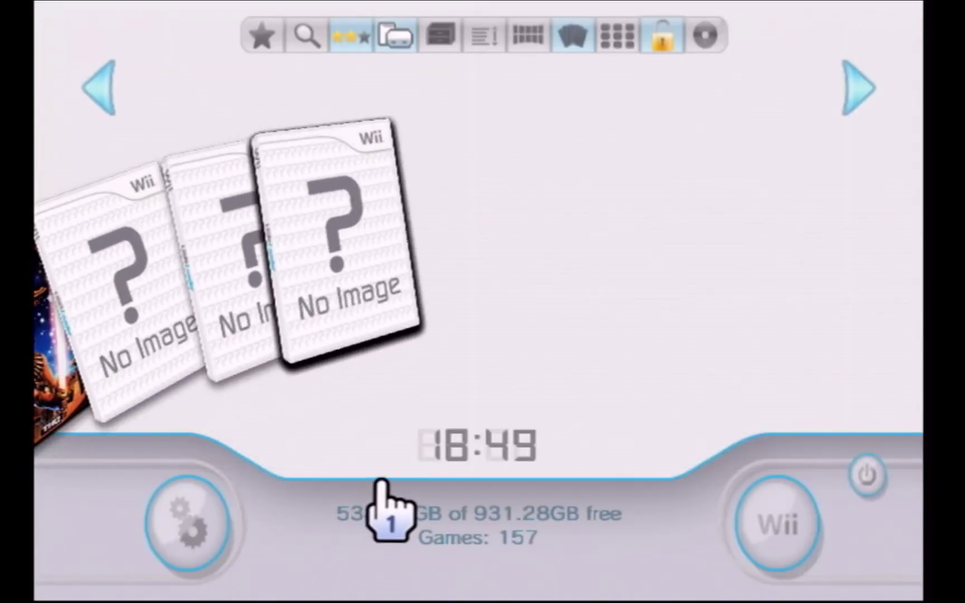
# Drag the locked 157-game carousel to the Resident Evil covers, opening and closing Darkside Chronicles.
pyautogui.moveTo(317, 312); pyautogui.dragTo(426, 269)
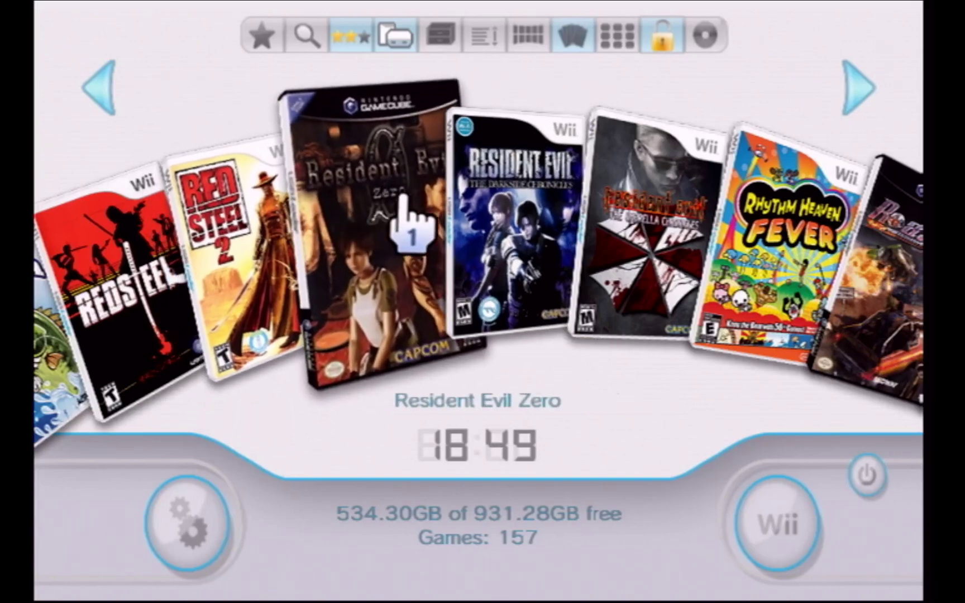
pyautogui.click(456, 291)
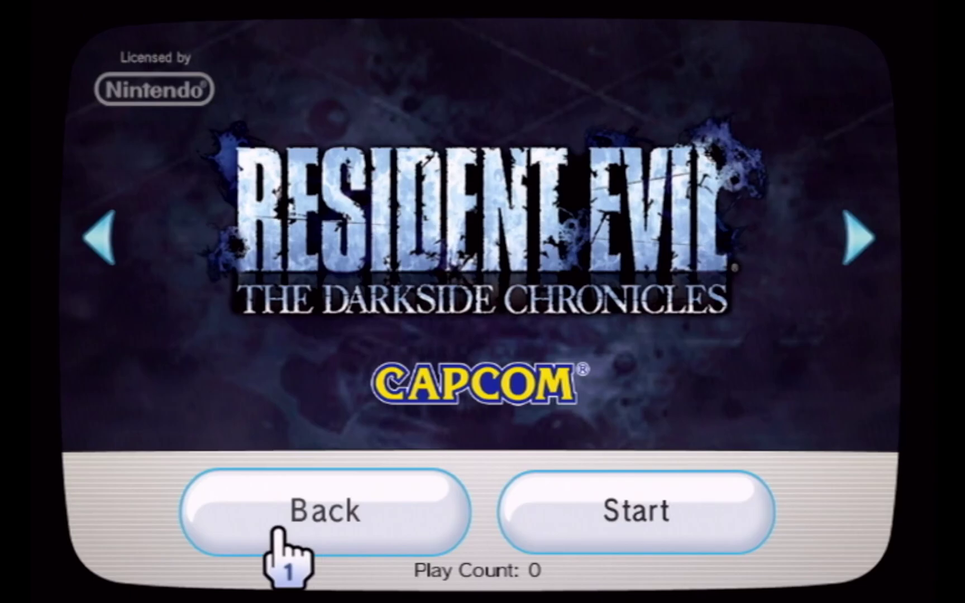
pyautogui.click(323, 513)
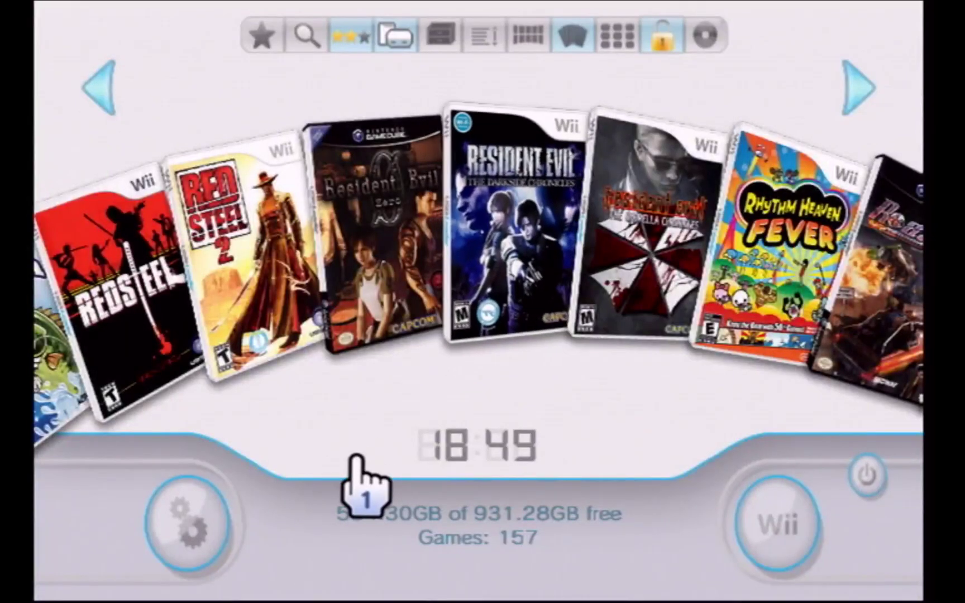
# Enter the parental-control password at the padlock prompt so all 205 games return.
pyautogui.click(676, 45)
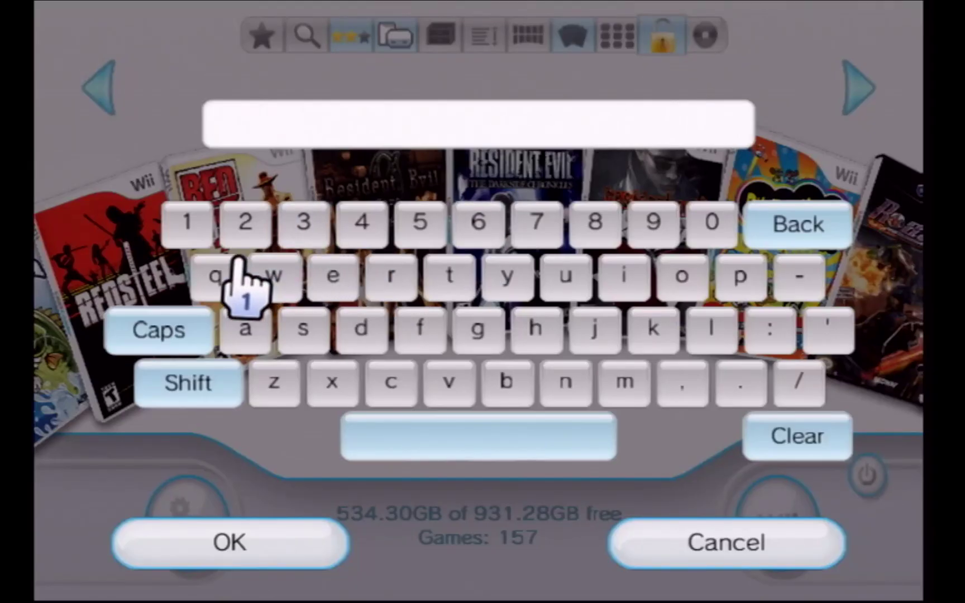
pyautogui.click(246, 222)
pyautogui.click(306, 223)
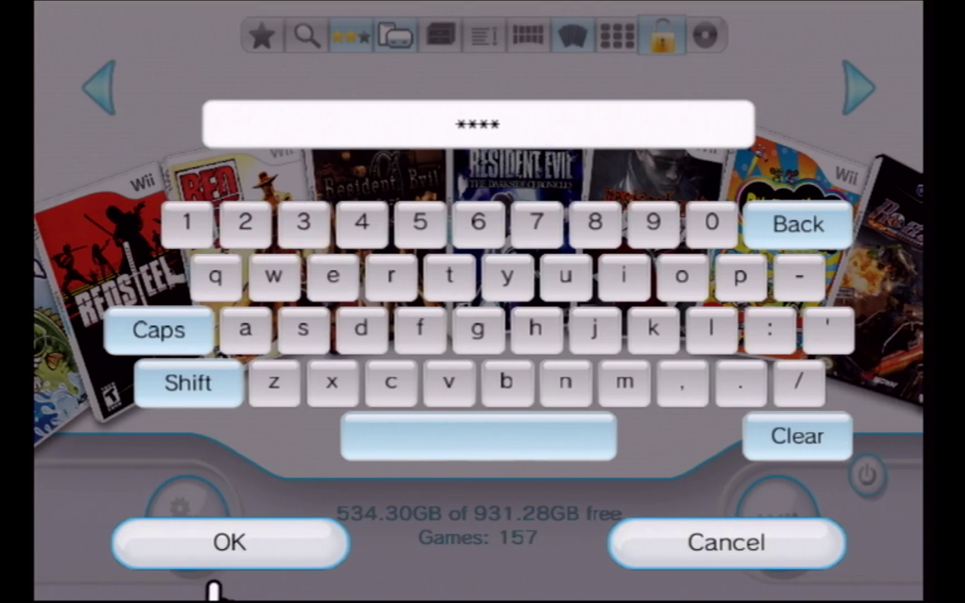
pyautogui.click(257, 548)
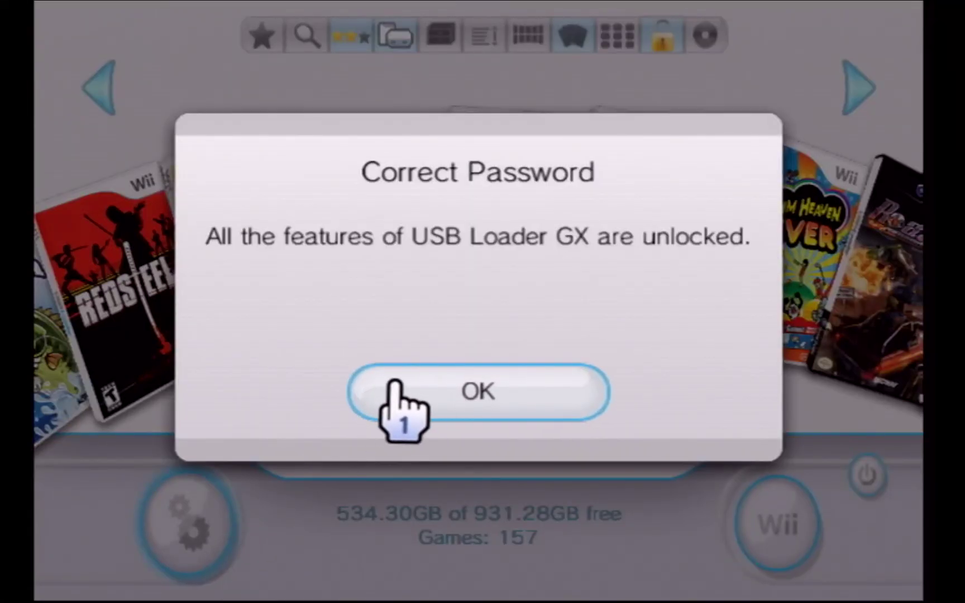
pyautogui.click(389, 385)
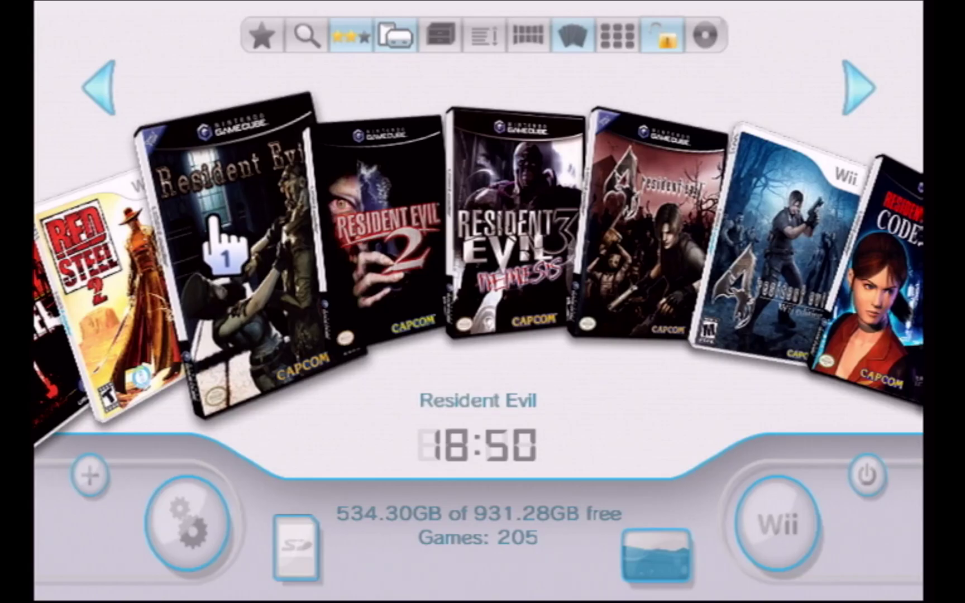
# Verify Resident Evil's Game Load Parental Control is still 3 (Mature 16+), then return to its launch screen.
pyautogui.click(235, 279)
pyautogui.click(296, 533)
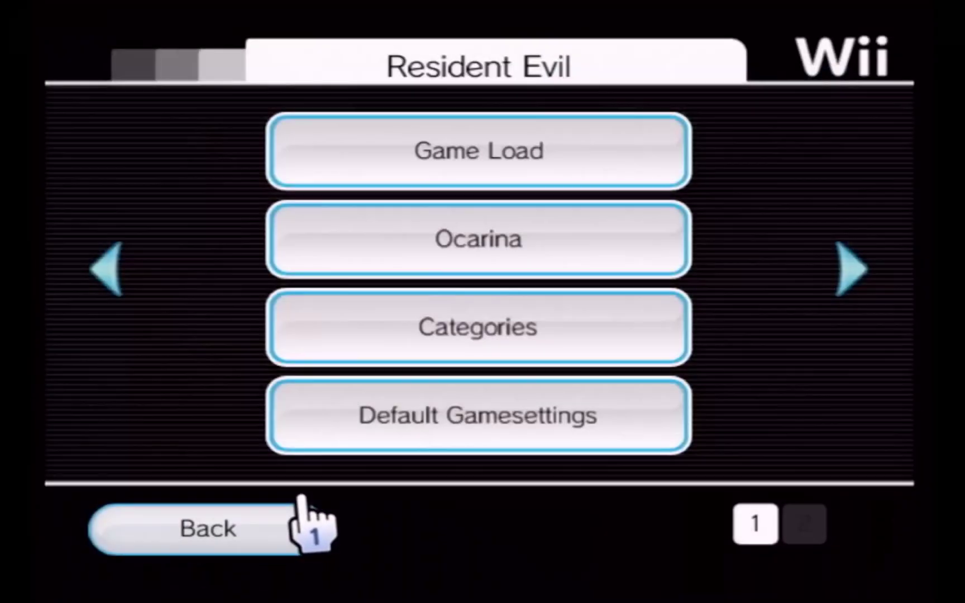
pyautogui.click(537, 180)
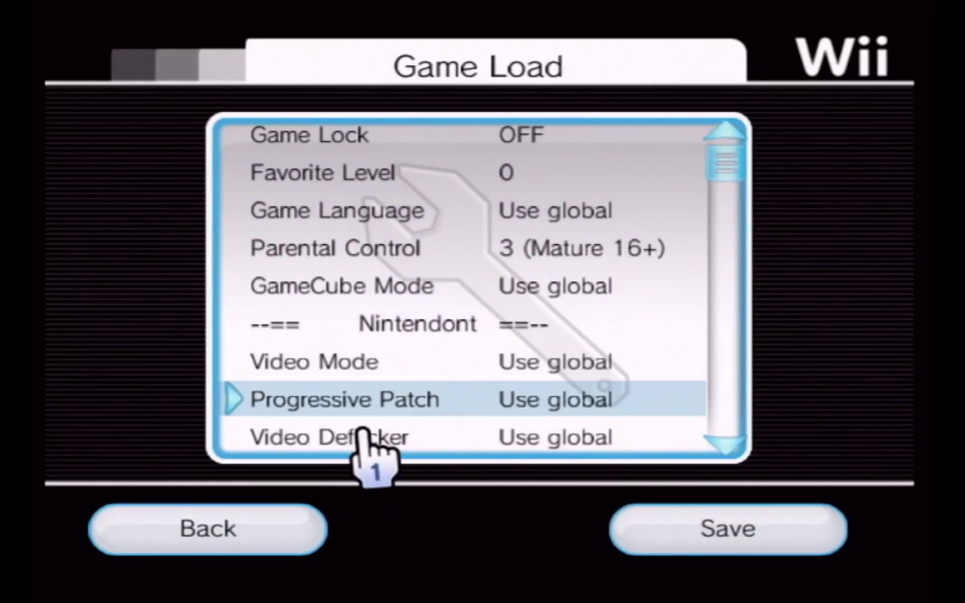
pyautogui.moveTo(716, 169); pyautogui.dragTo(722, 299)
pyautogui.click(226, 529)
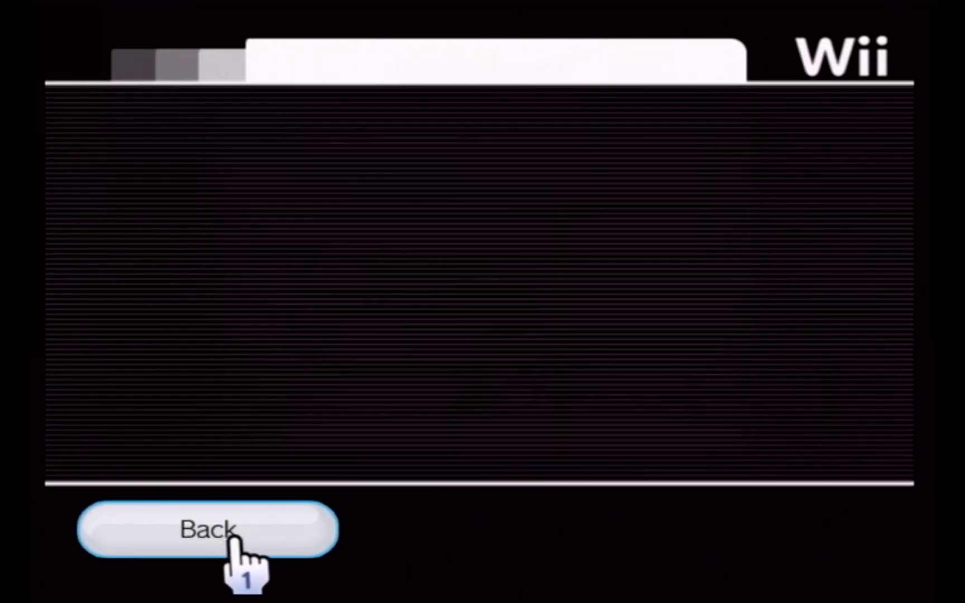
pyautogui.click(226, 529)
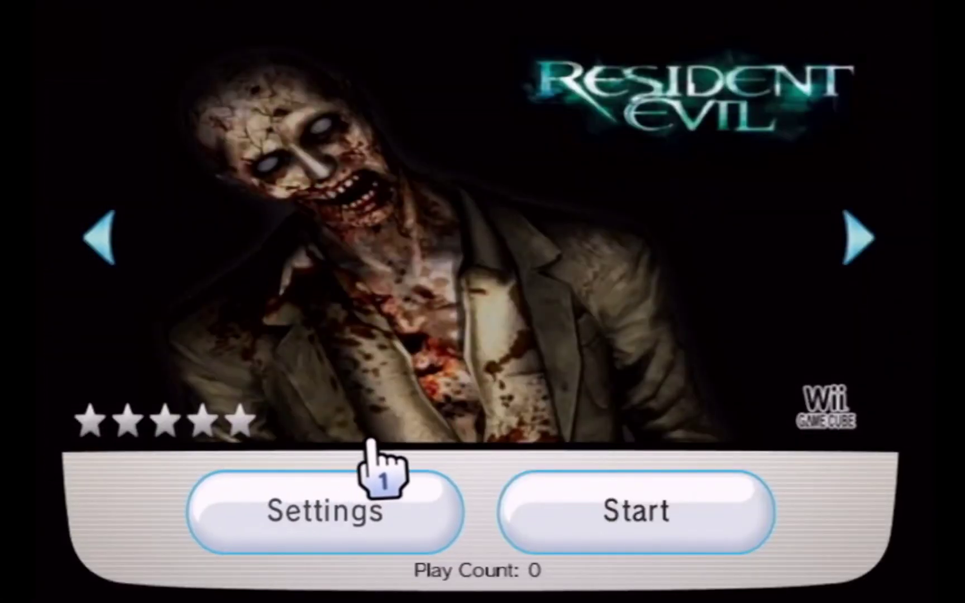
# Close the Resident Evil game window to get back to the cover browser.
pyautogui.press('Escape')
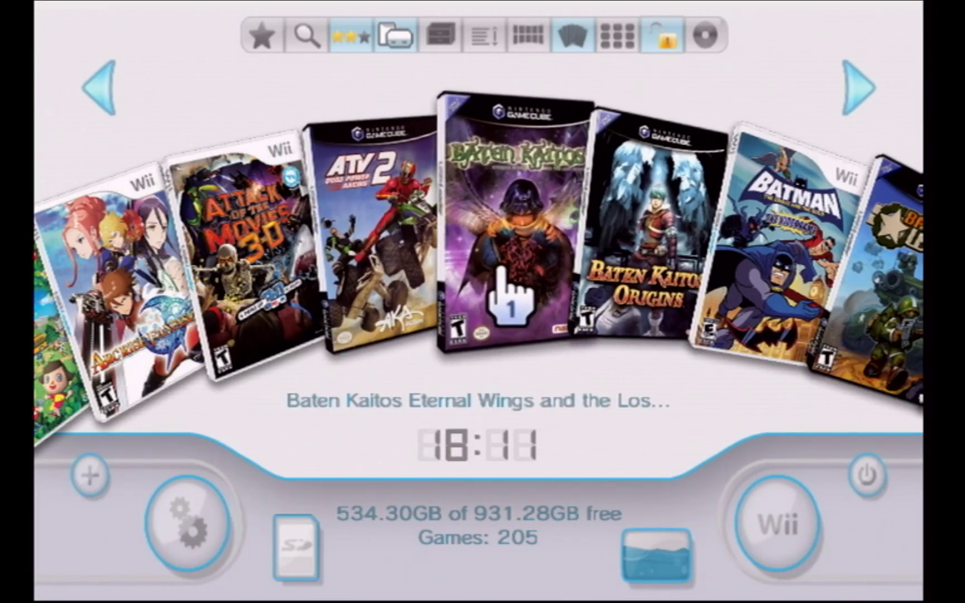
# Lock the loader, then attempt an unlock with a wrong password and dismiss the error.
pyautogui.click(659, 45)
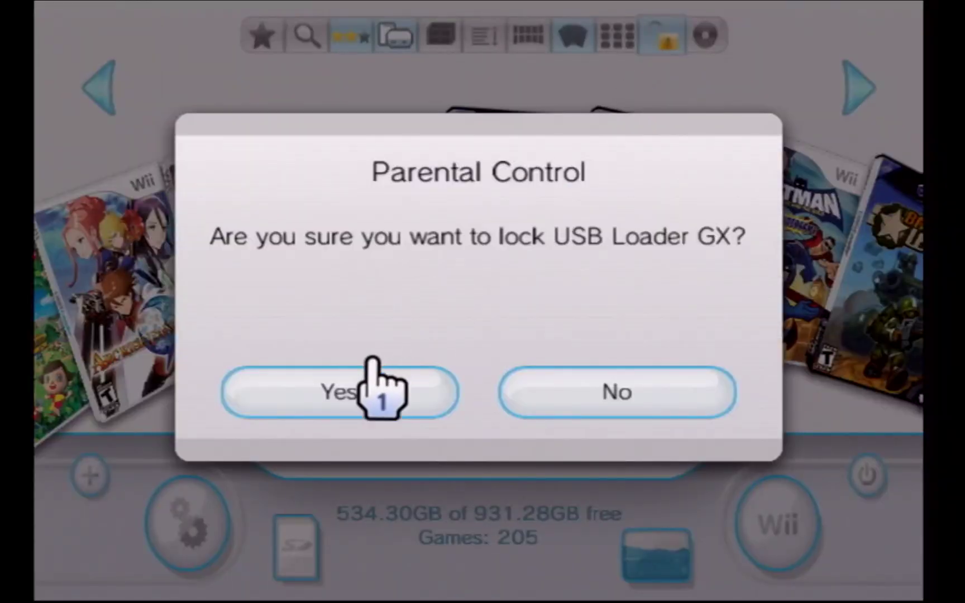
pyautogui.click(362, 394)
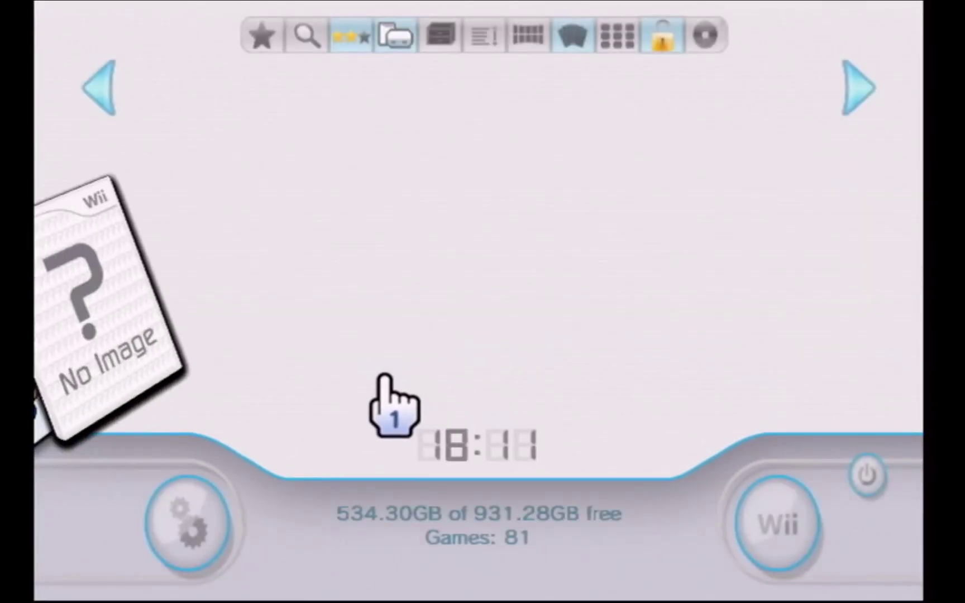
pyautogui.click(662, 38)
pyautogui.click(420, 330)
pyautogui.click(362, 329)
pyautogui.click(229, 542)
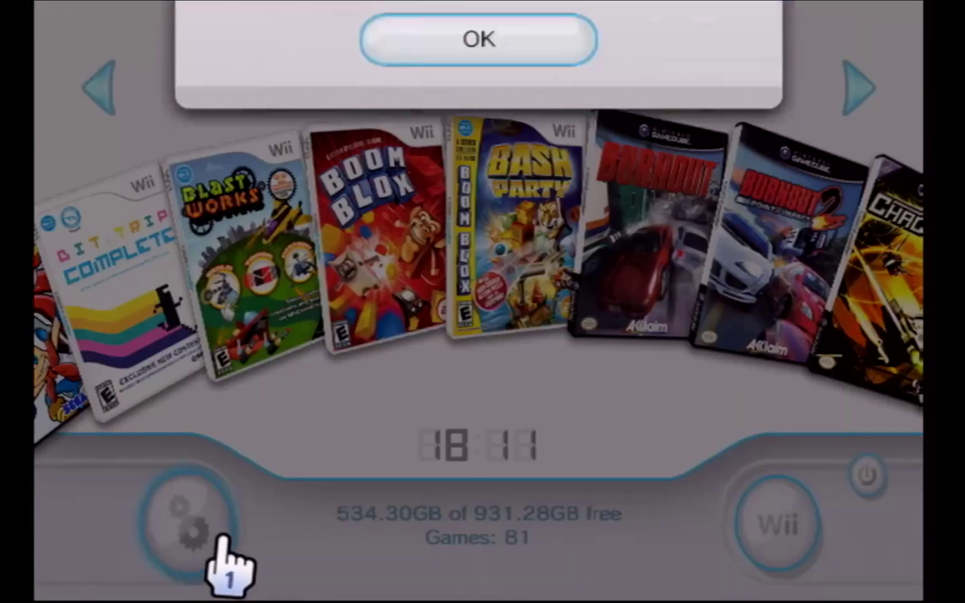
pyautogui.click(508, 385)
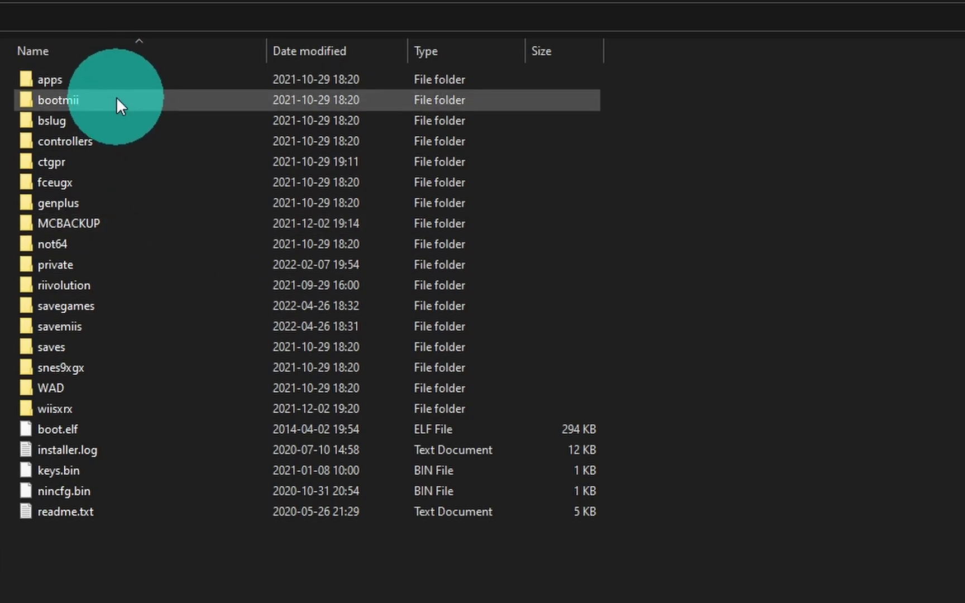
# Open apps\usbloader_gx\GXGlobal.cfg with Edit with Notepad++.
pyautogui.doubleClick(84, 82)
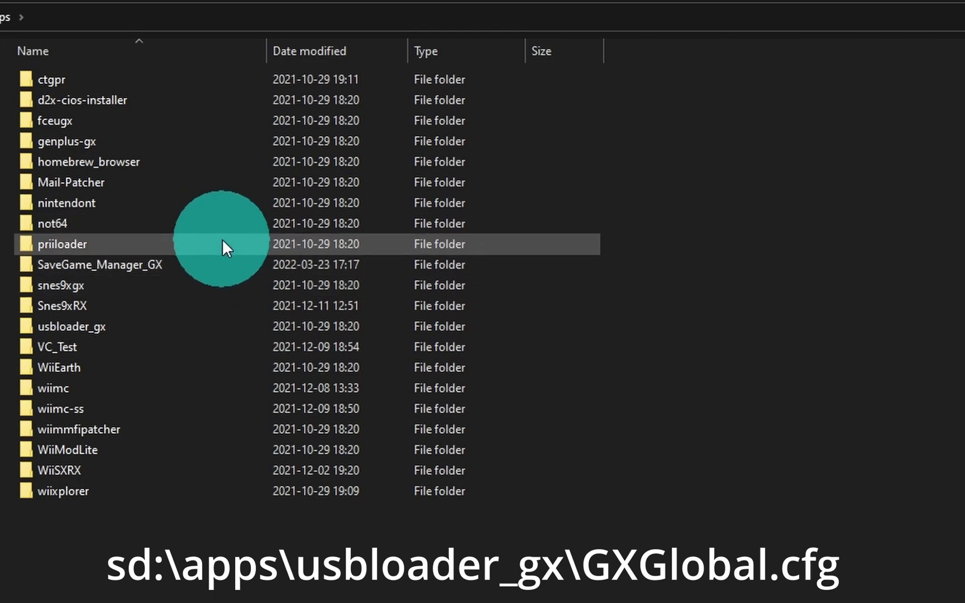
pyautogui.doubleClick(216, 327)
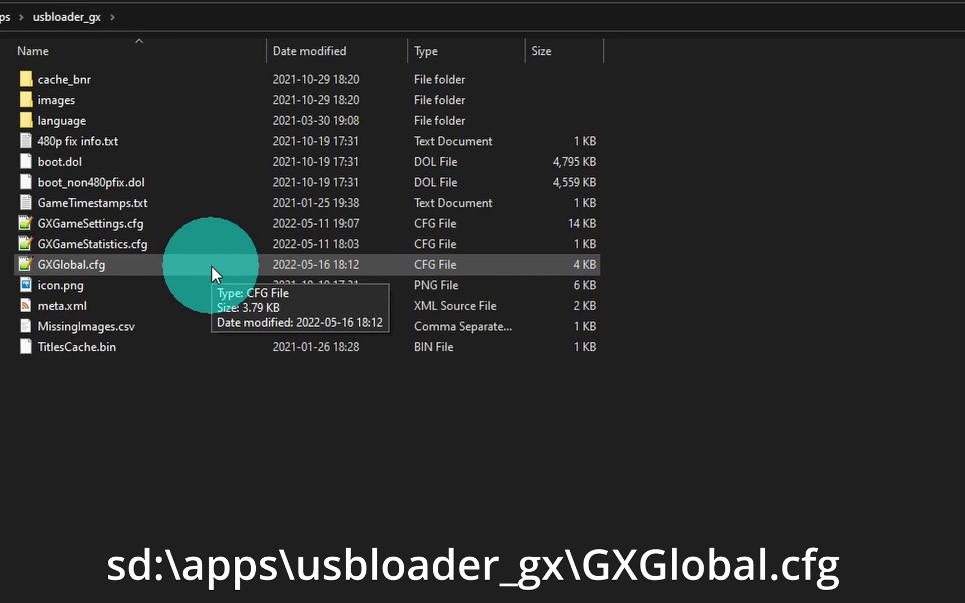
pyautogui.rightClick(104, 262)
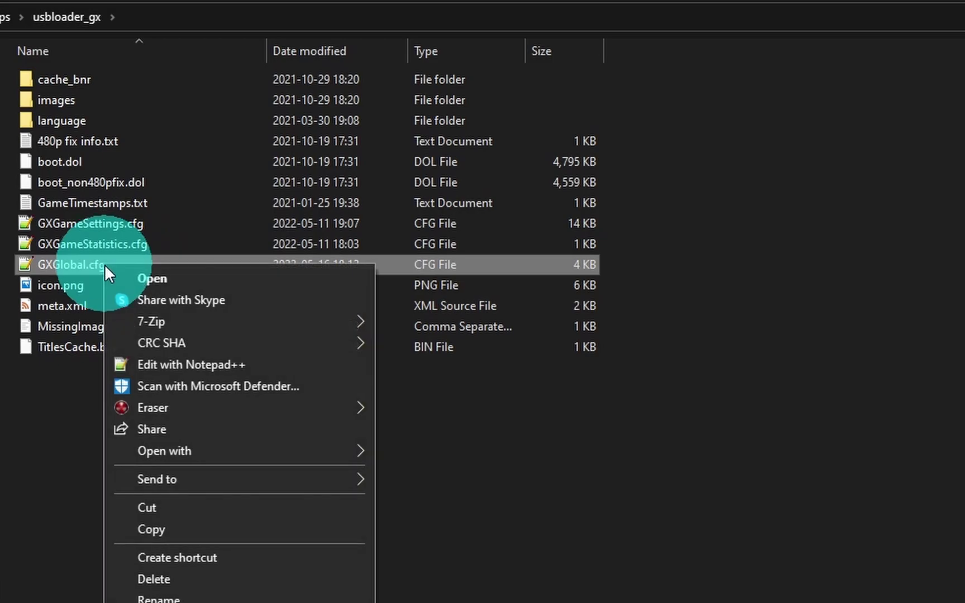
pyautogui.click(143, 364)
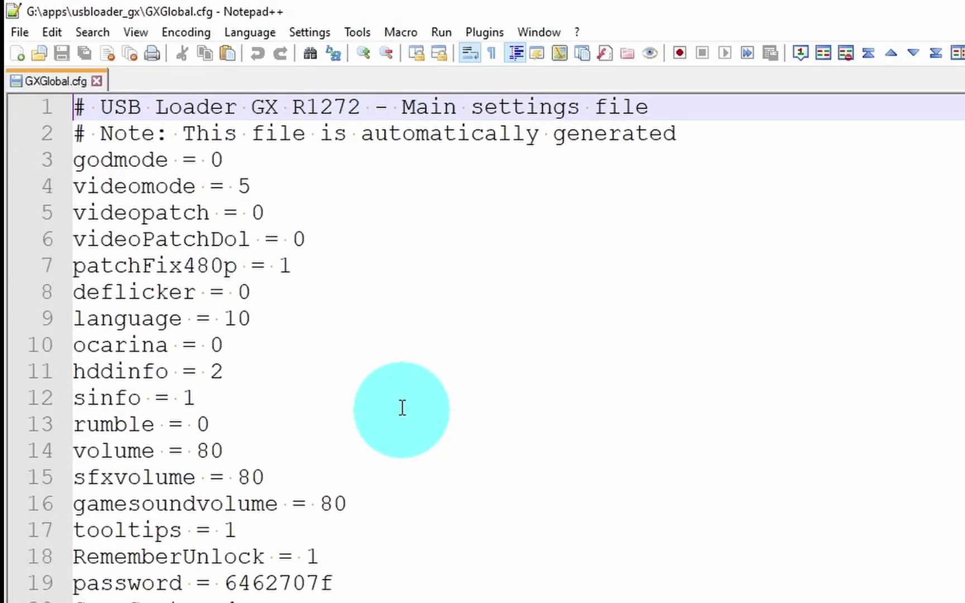
# Set godmode = 1 on line 3 of GXGlobal.cfg, save it, and exit Notepad++.
pyautogui.click(216, 161)
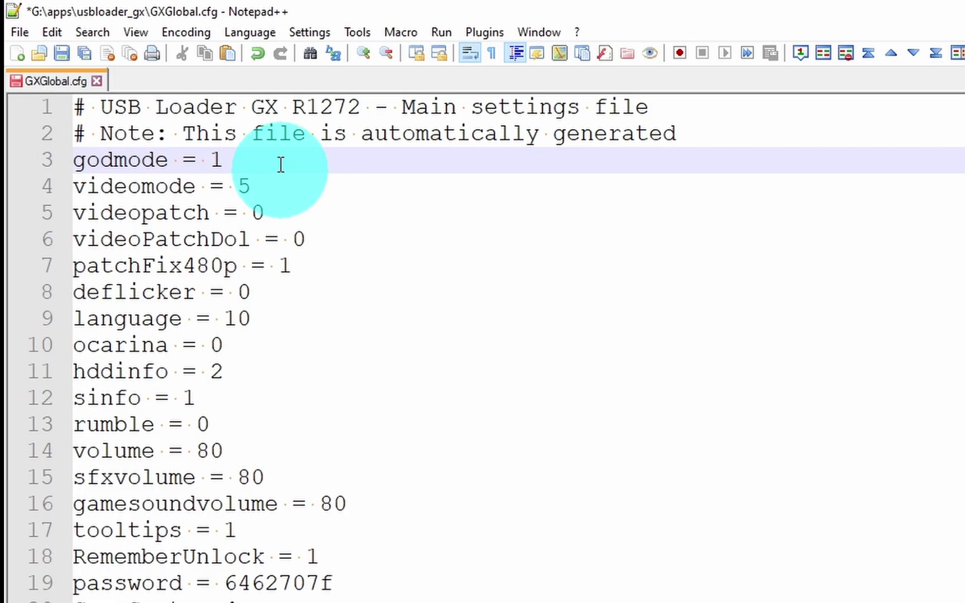
pyautogui.click(62, 53)
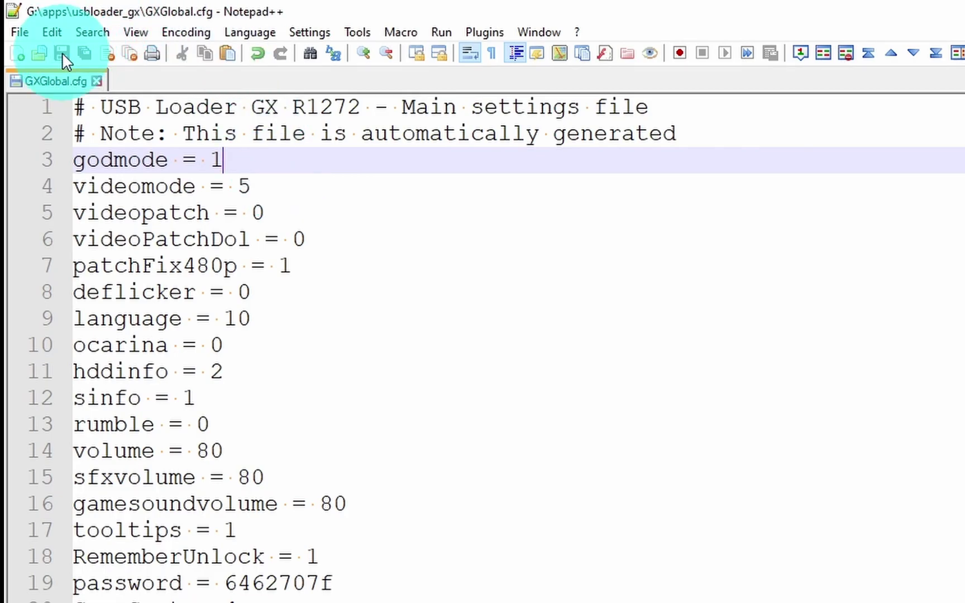
pyautogui.click(97, 81)
pyautogui.hotkey('alt', 'F4')
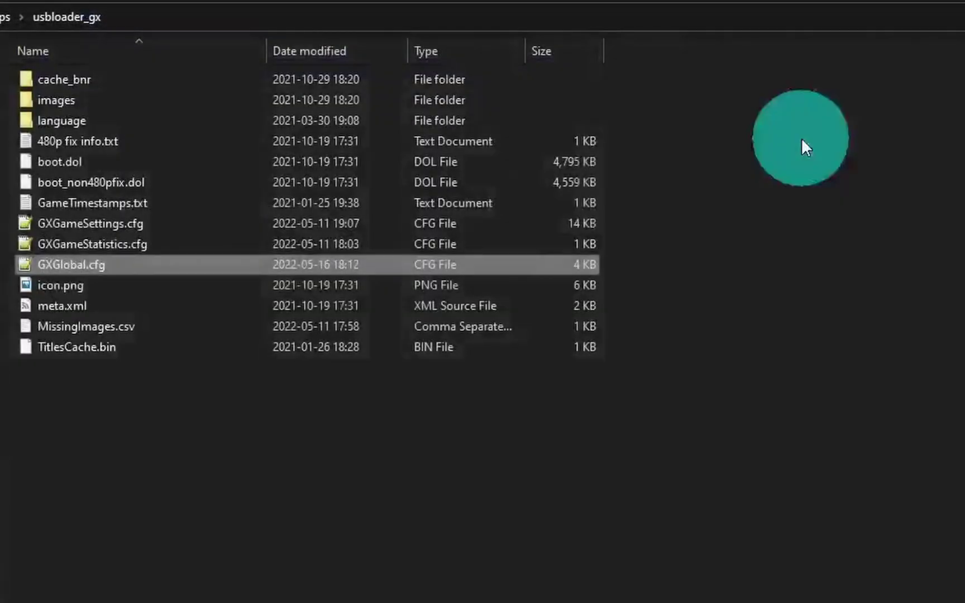
# View Parental Control on settings page 2 showing Unlocked, then return to the 157-game browser.
pyautogui.click(181, 575)
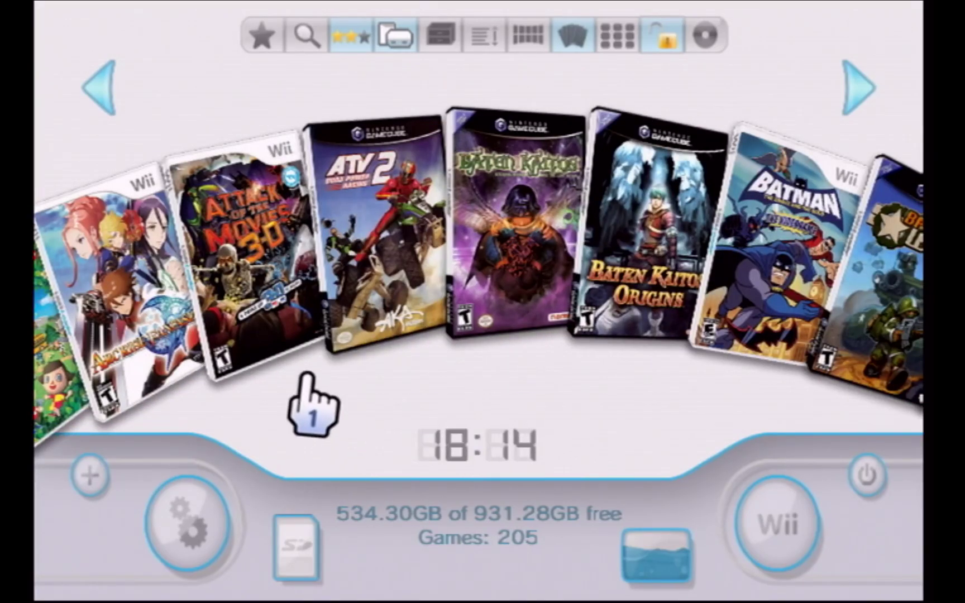
pyautogui.click(193, 511)
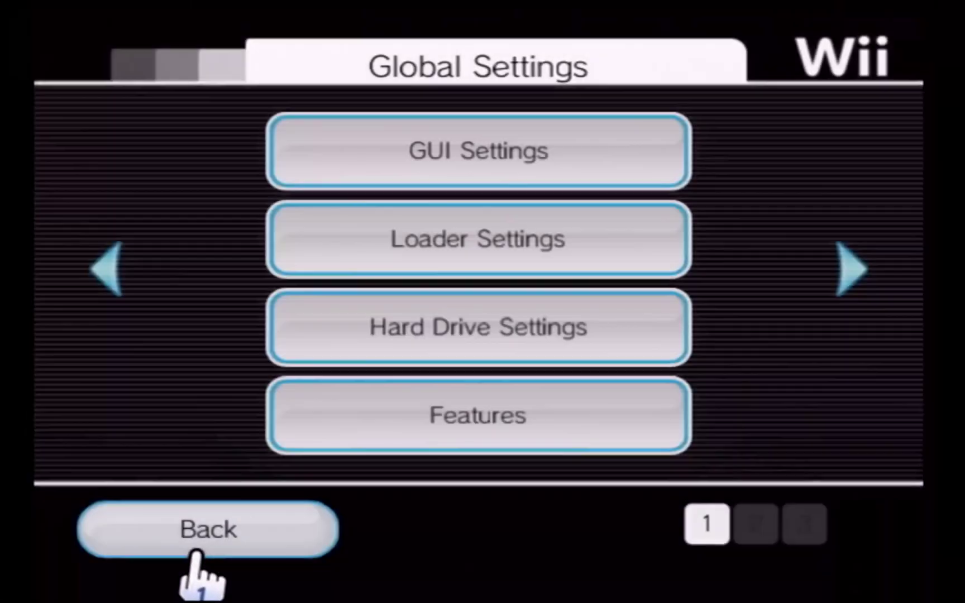
pyautogui.click(849, 271)
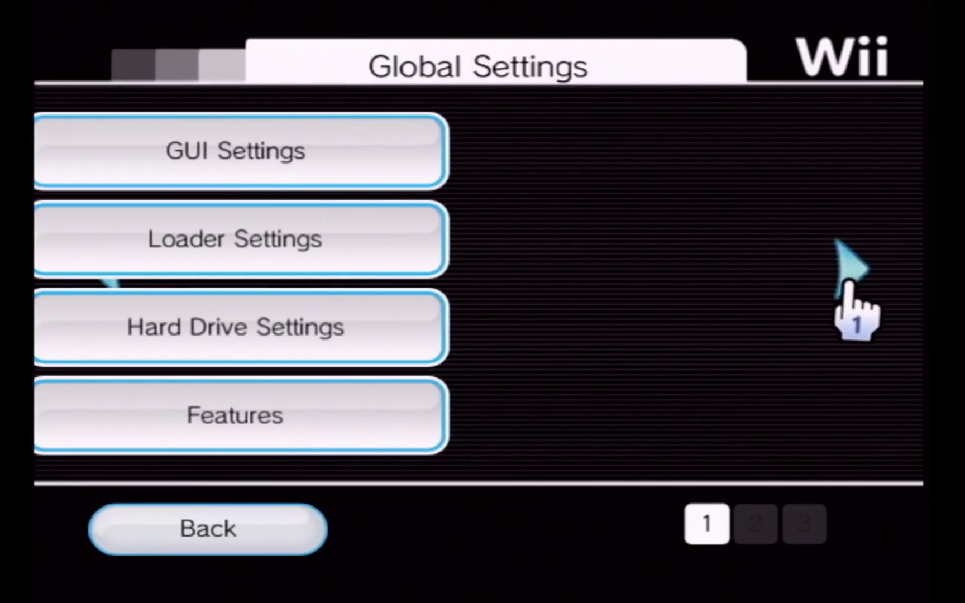
pyautogui.click(494, 312)
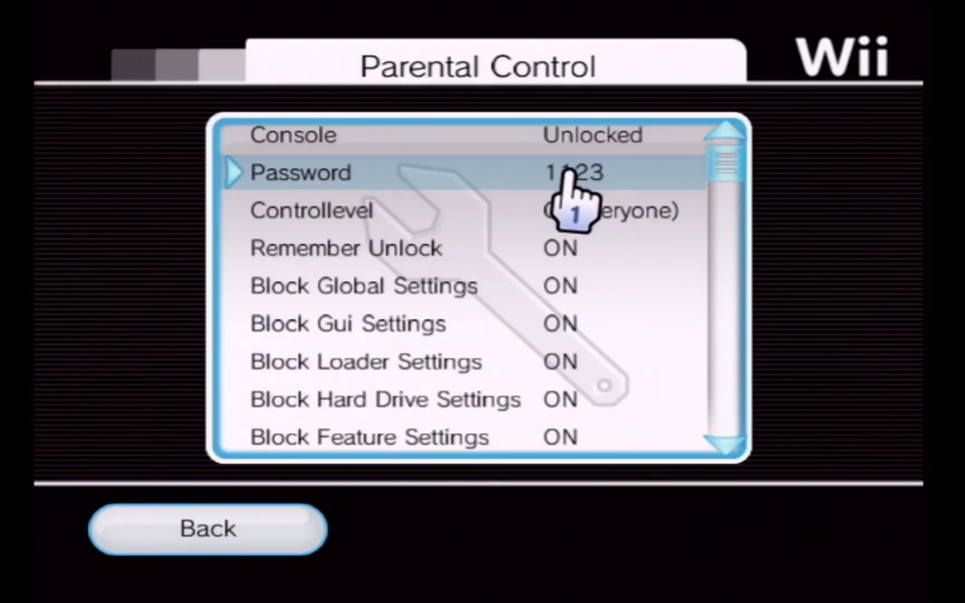
pyautogui.click(253, 522)
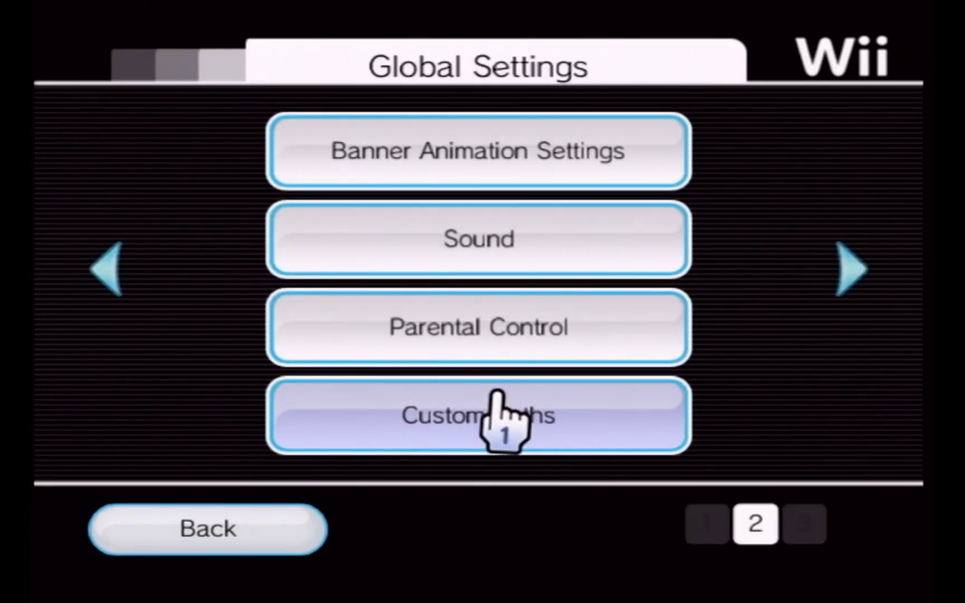
pyautogui.click(226, 528)
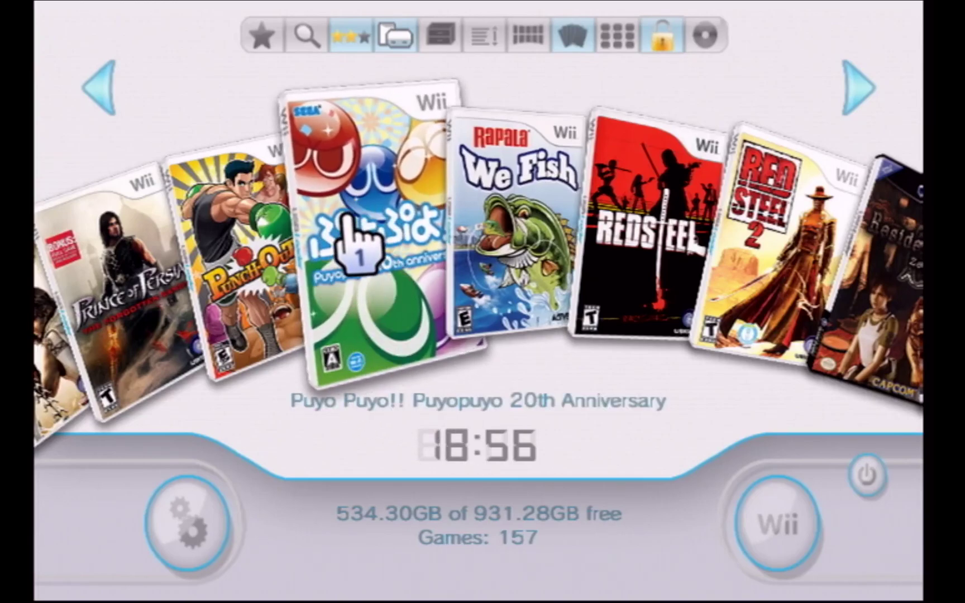
# Open Puyo Puyo!! 20th Anniversary's details and flip and enlarge its 3D game box.
pyautogui.click(358, 246)
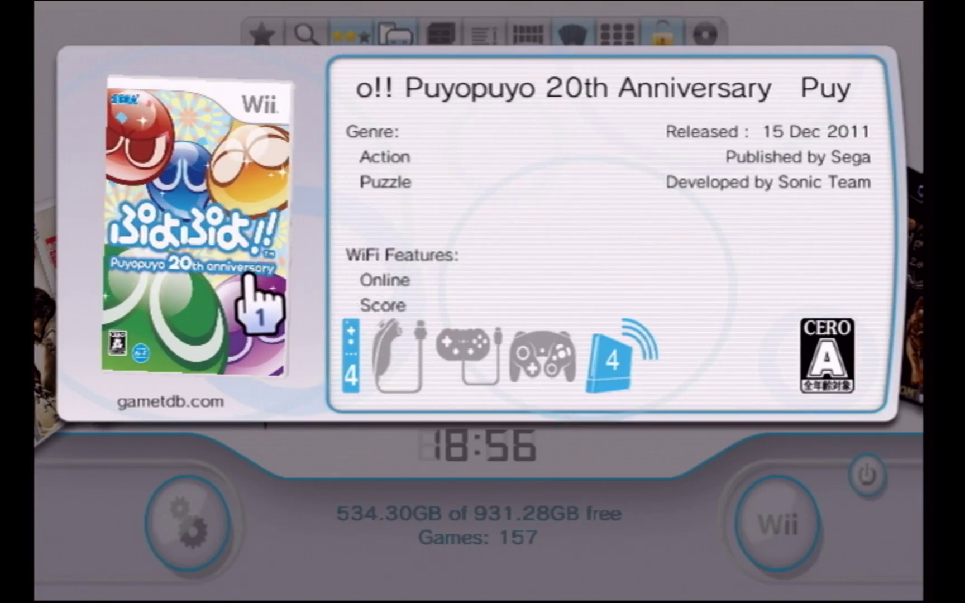
pyautogui.click(246, 241)
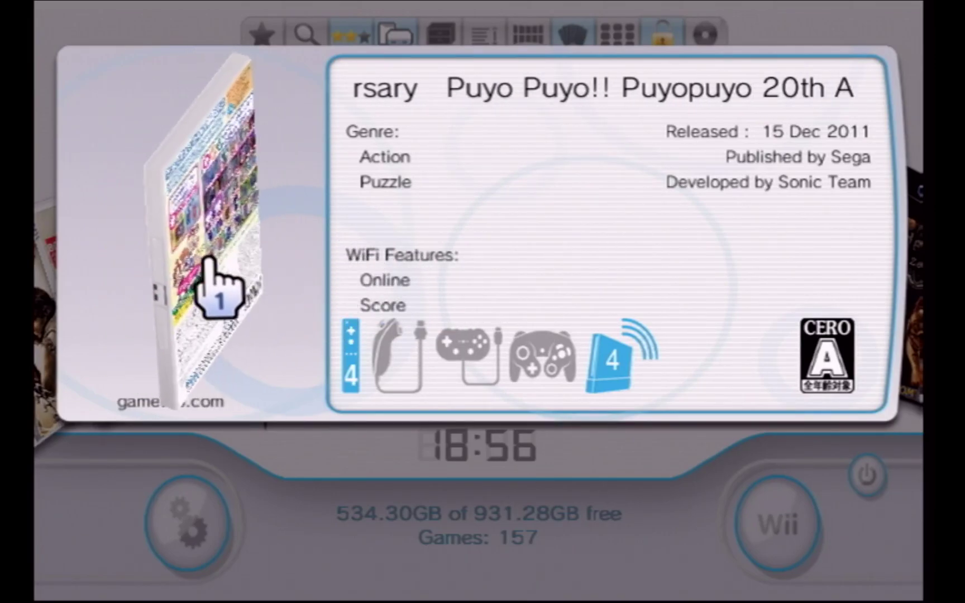
pyautogui.click(280, 312)
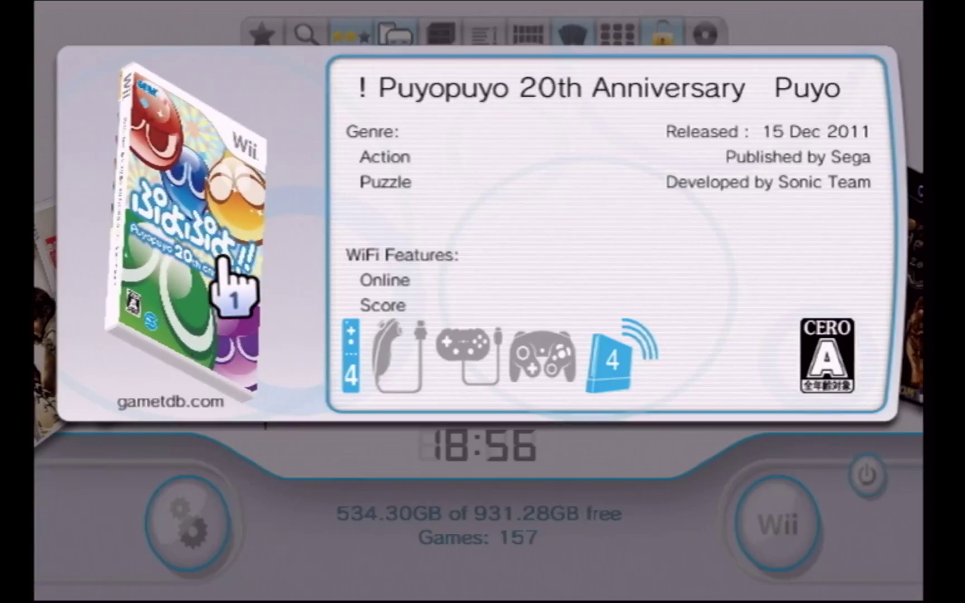
pyautogui.click(233, 291)
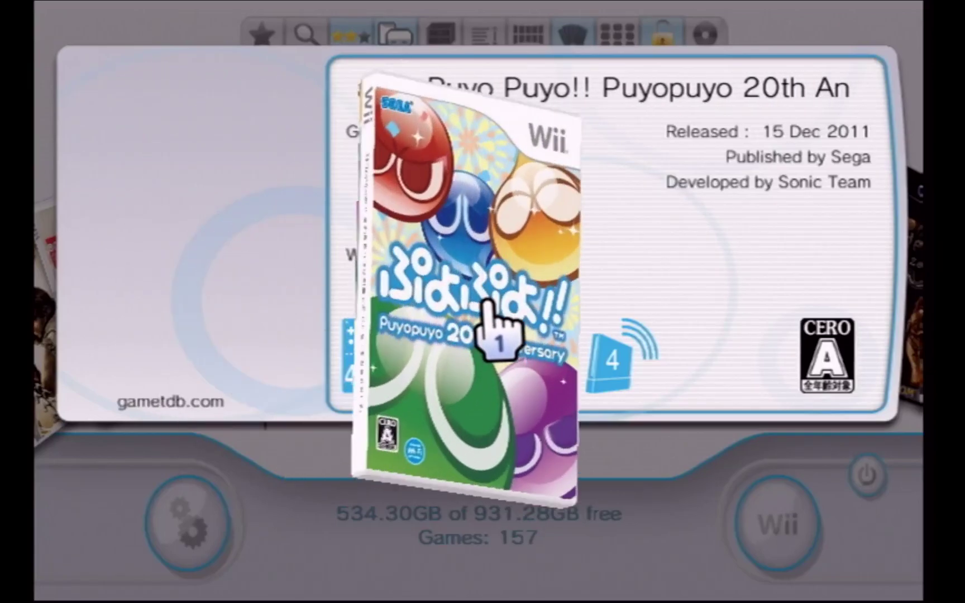
pyautogui.click(502, 313)
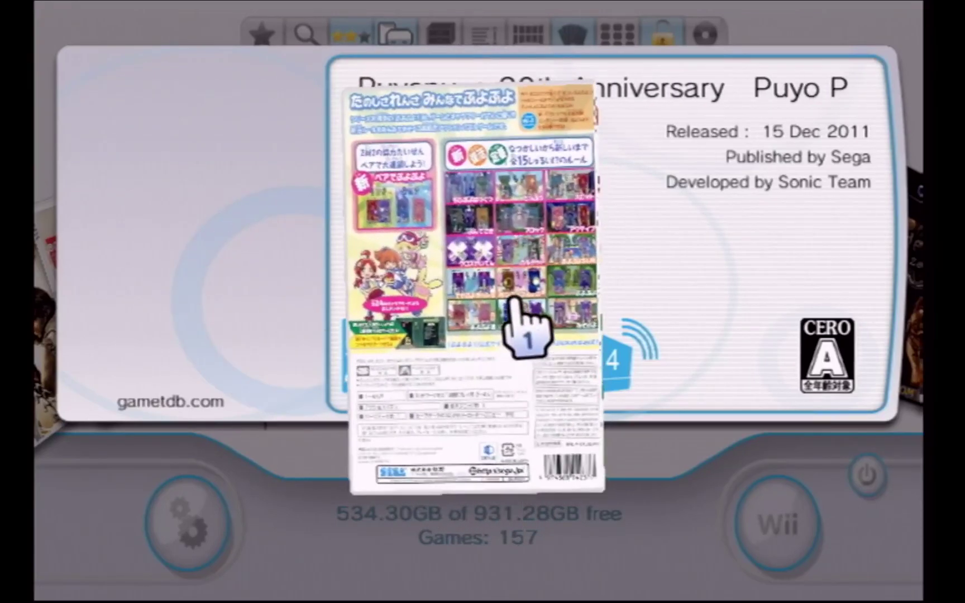
# Zoom and rotate the box's back cover, close the details, and move on to Resident Evil Zero.
pyautogui.press('+')
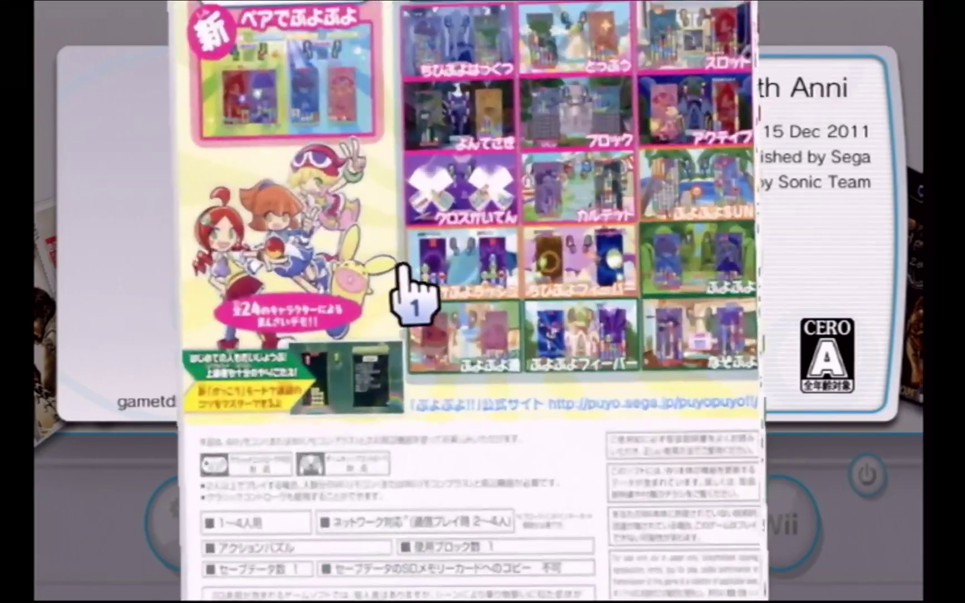
pyautogui.press('-')
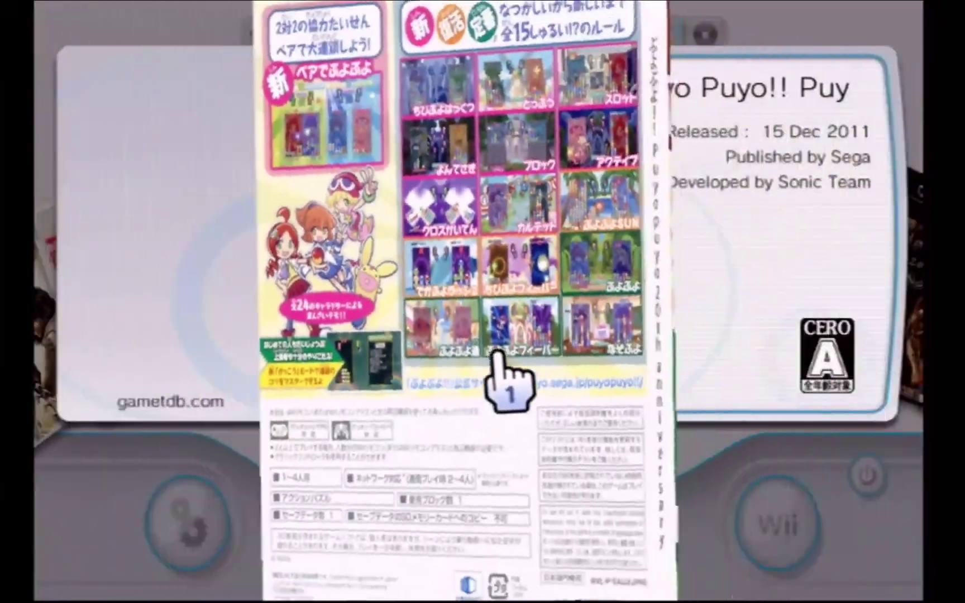
pyautogui.click(508, 357)
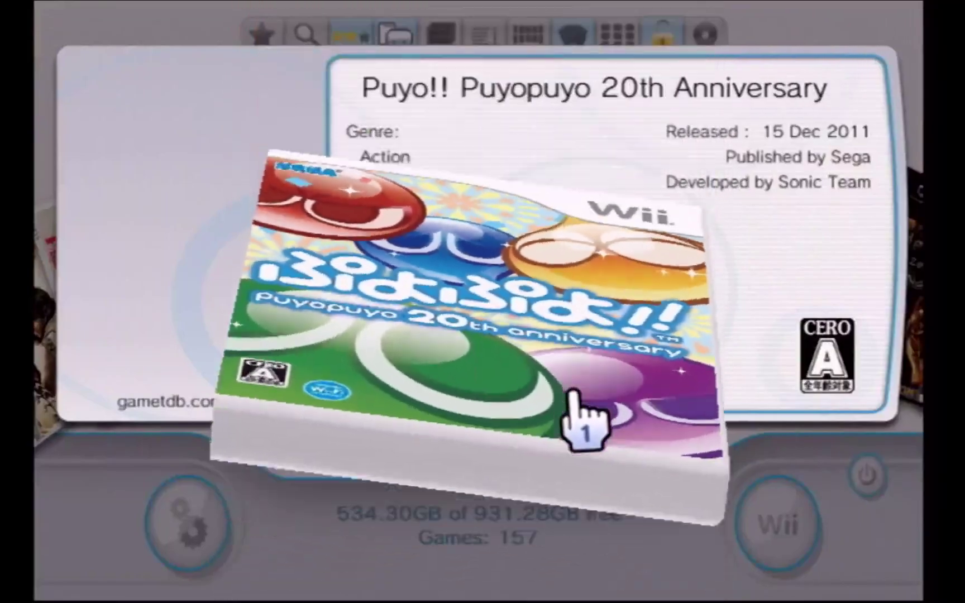
pyautogui.click(569, 394)
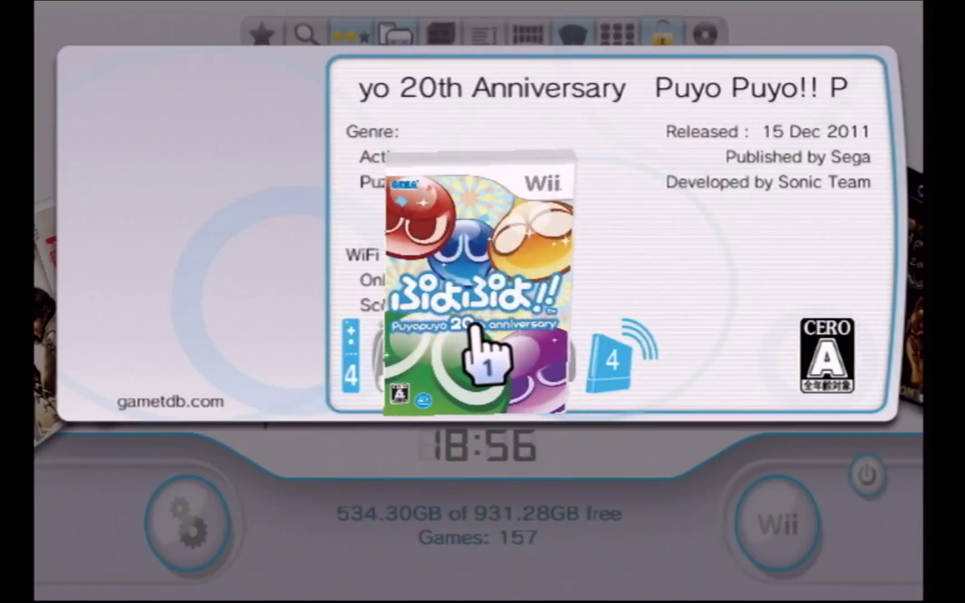
pyautogui.click(344, 274)
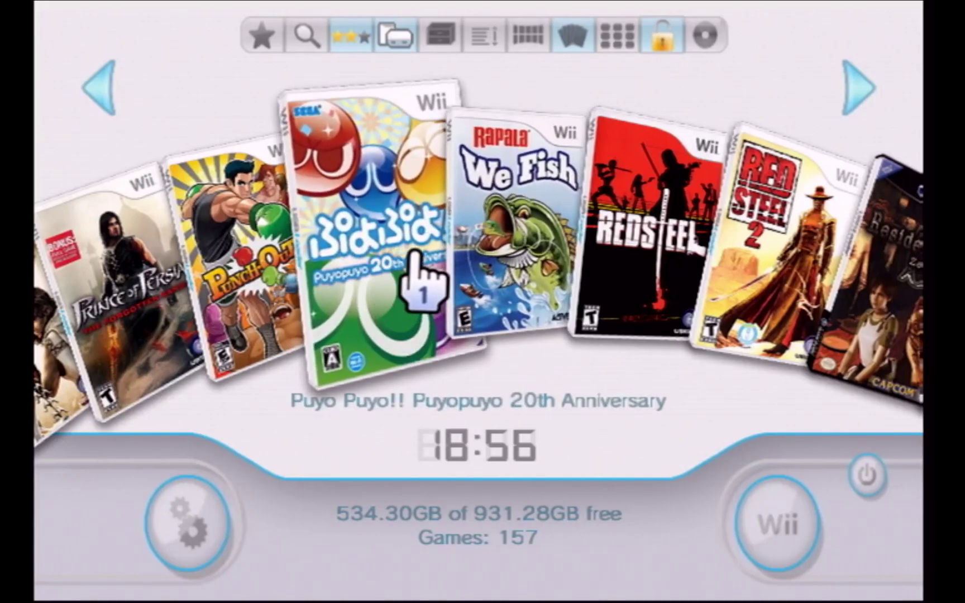
pyautogui.press('Right')
pyautogui.press('Right')
pyautogui.press('Right')
pyautogui.press('Right')
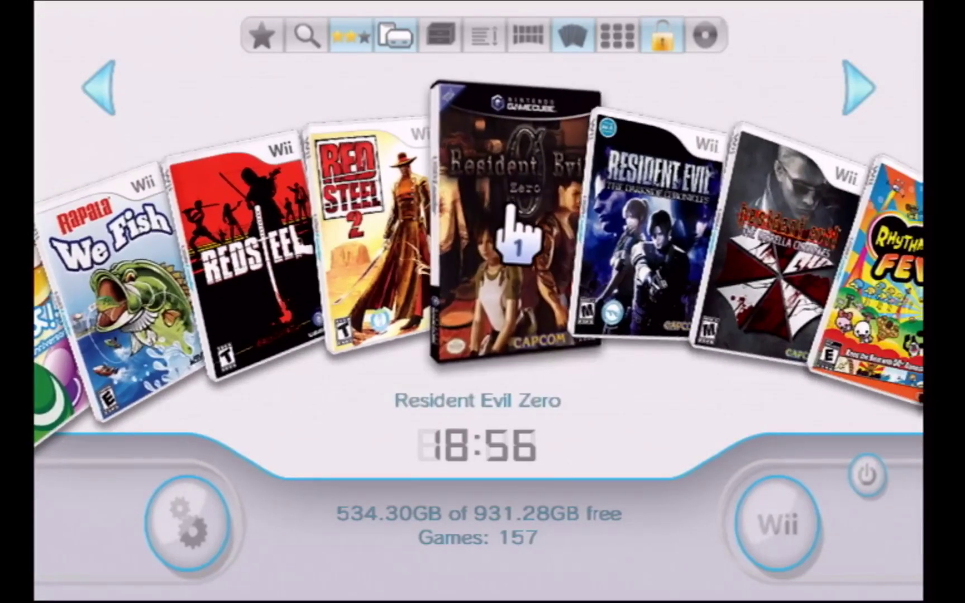